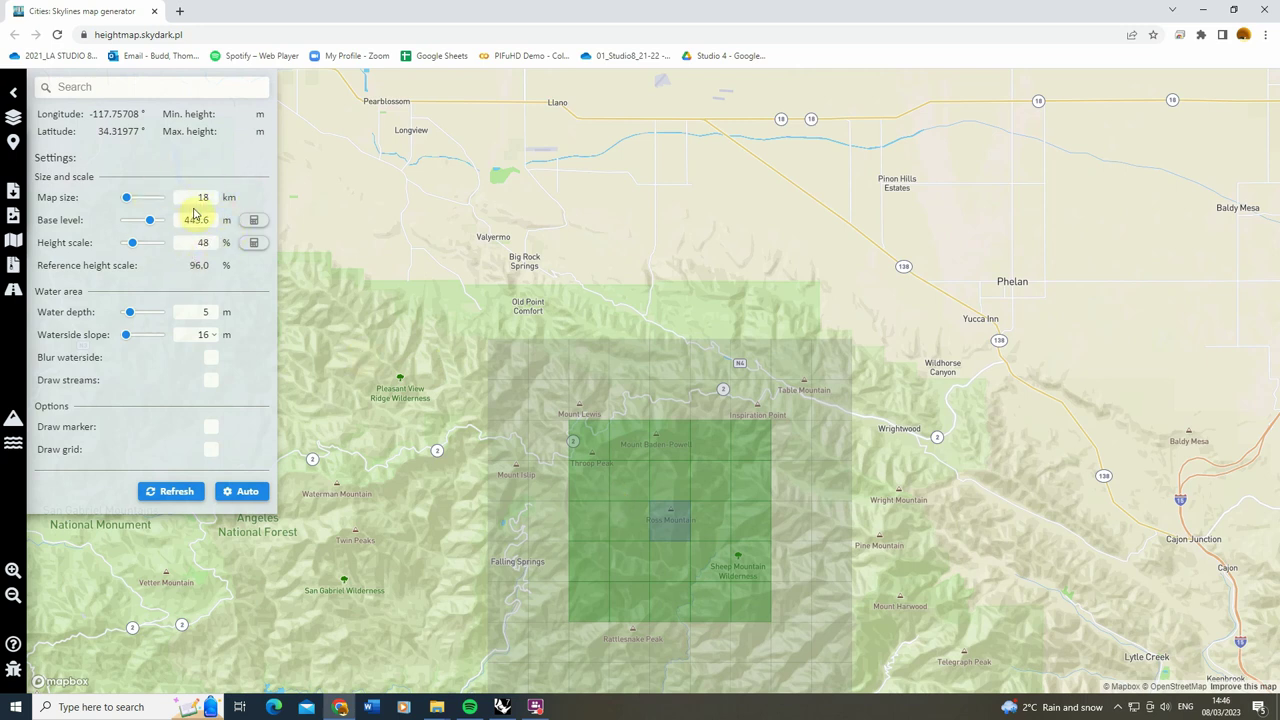
Refresh the height data for the 18 km map area and download its PNG heightmap.
left_click(171, 492)
left_click(14, 218)
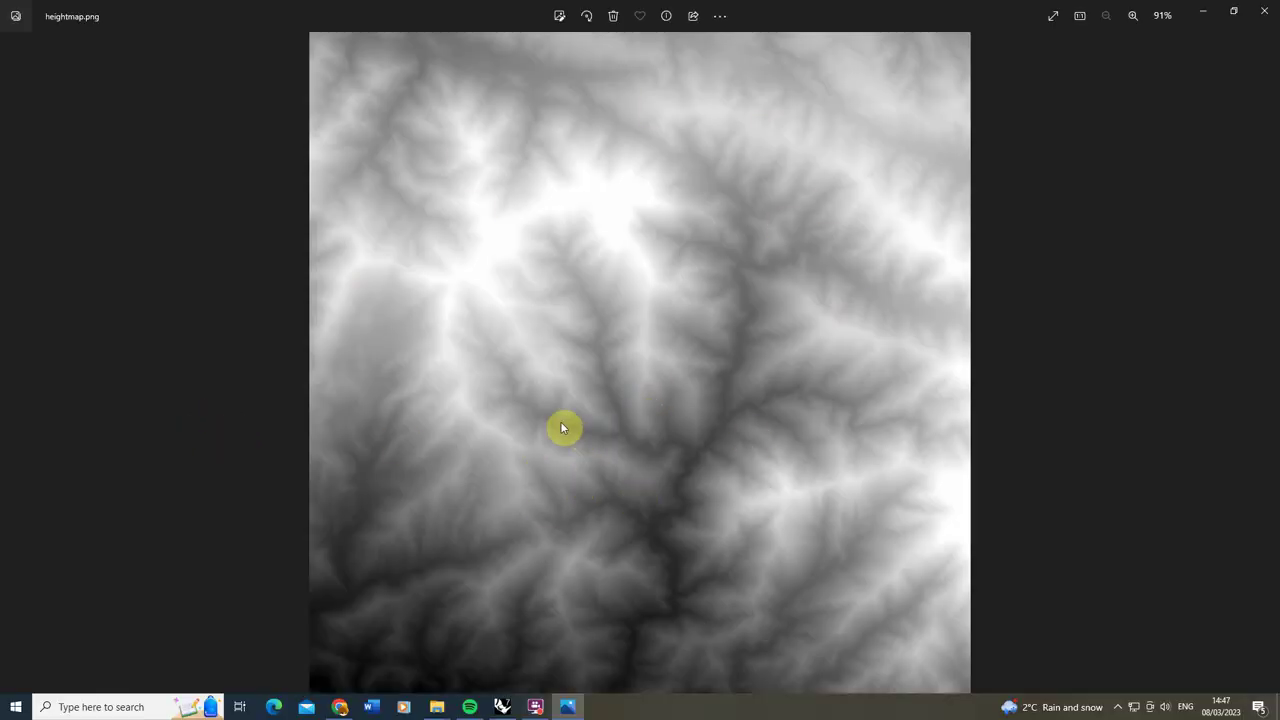
left_click(1264, 12)
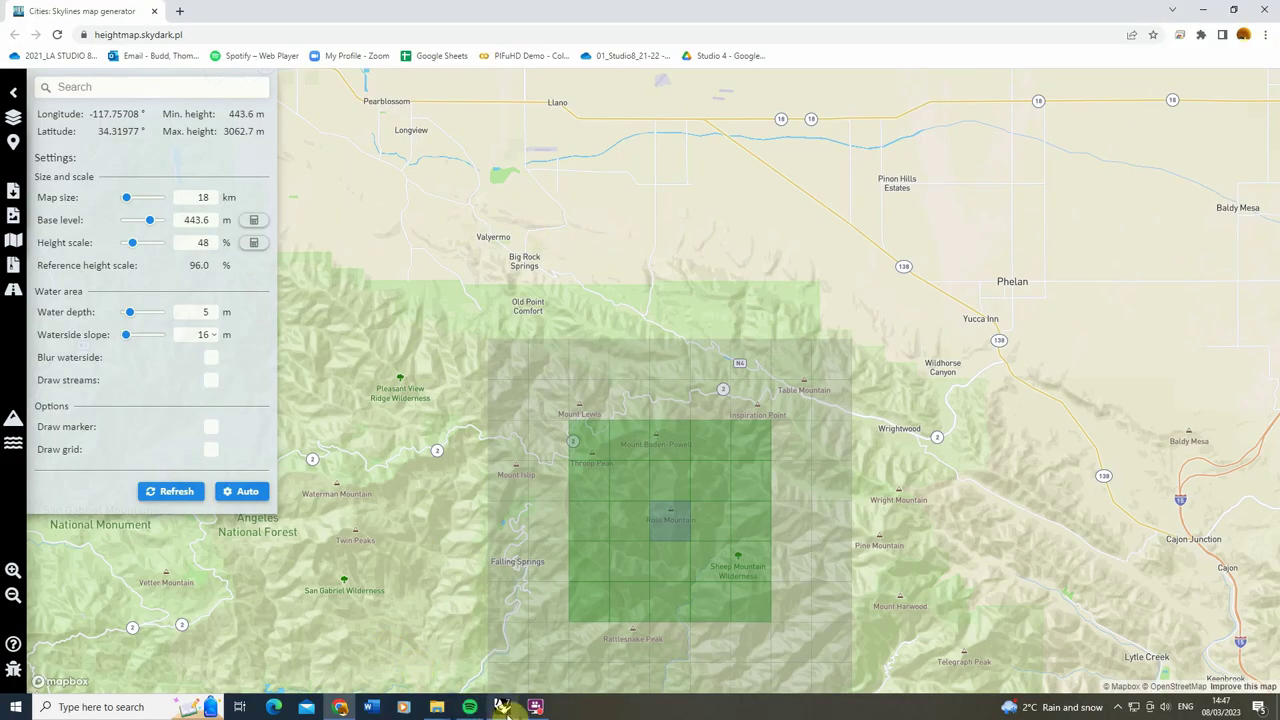
Check the selected area's map size on the heightmap website and return to Rhino.
left_click(503, 707)
right_click_drag(388, 292, 333, 365)
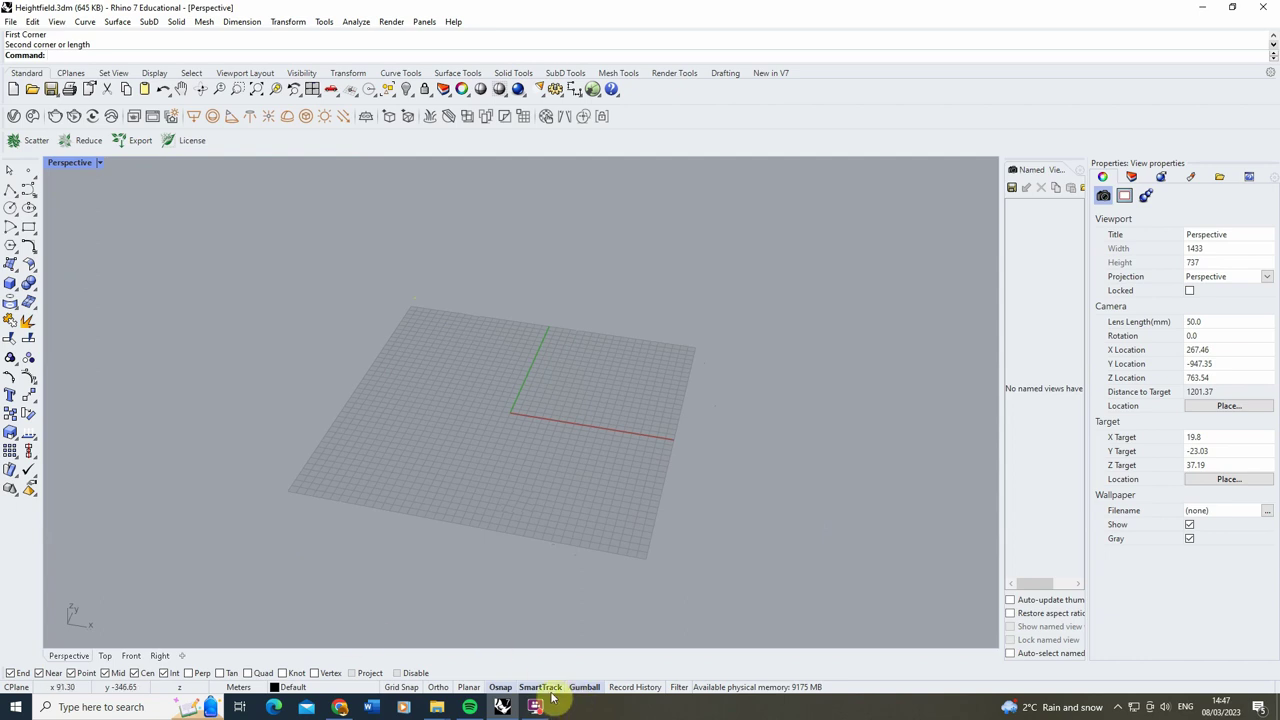
left_click(340, 709)
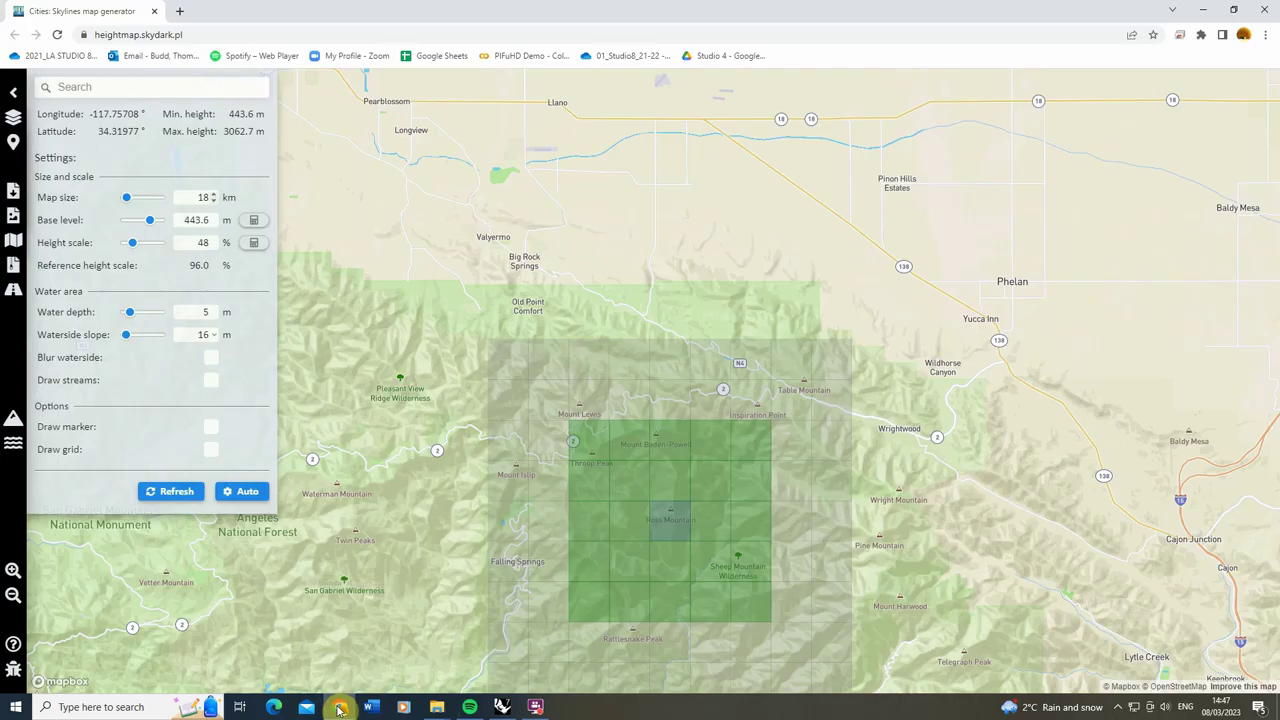
left_click(200, 198)
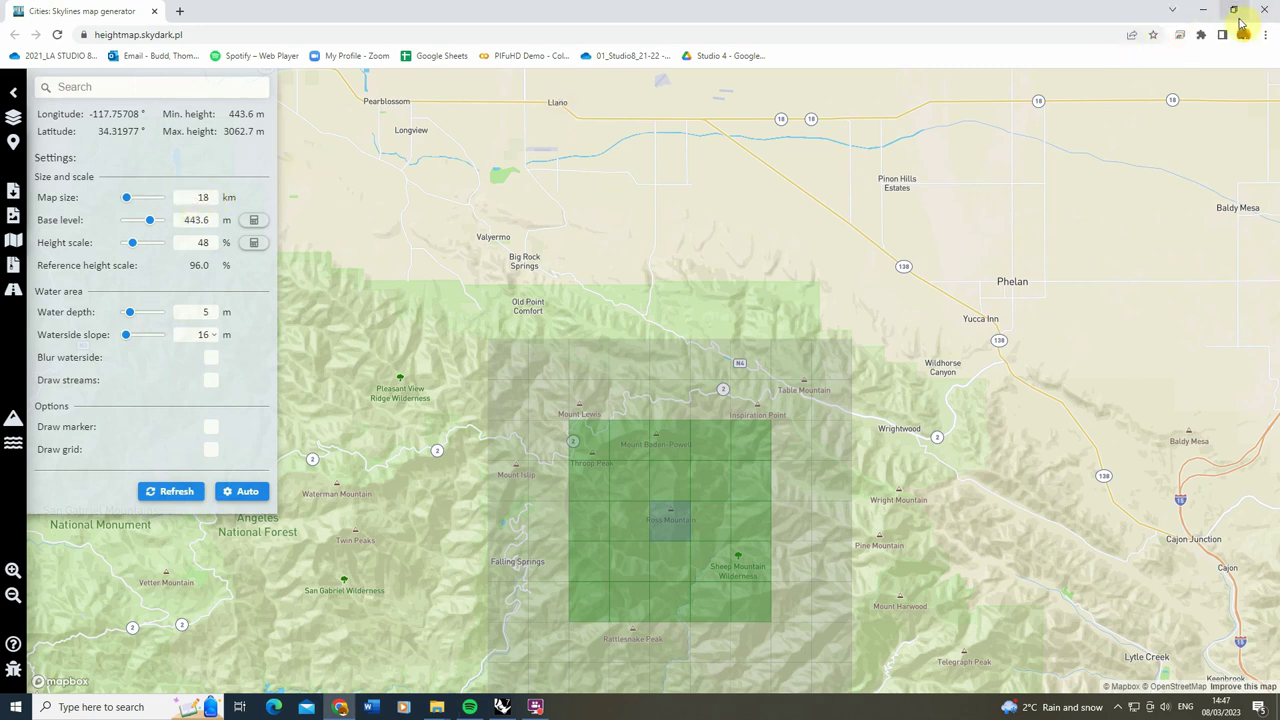
left_click(1202, 18)
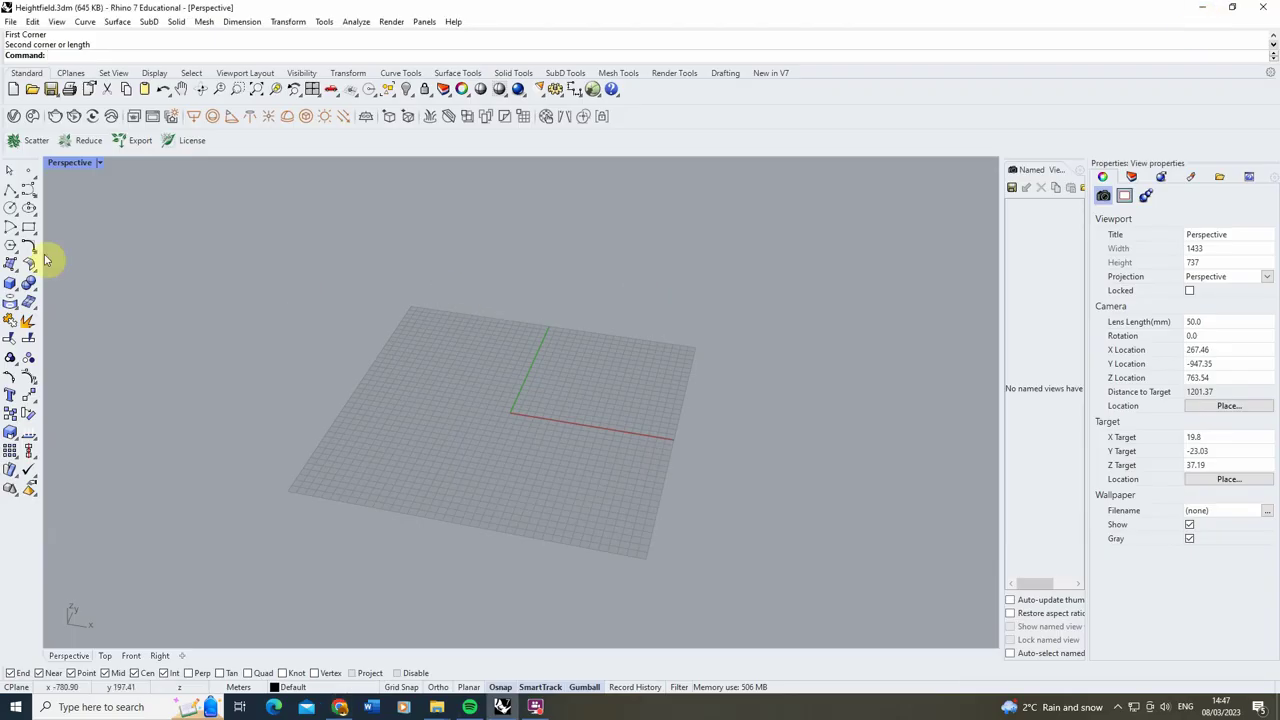
Draw a straight 18000 m polyline along the Y direction with Ortho on, as the terrain's reference edge.
left_click(9, 192)
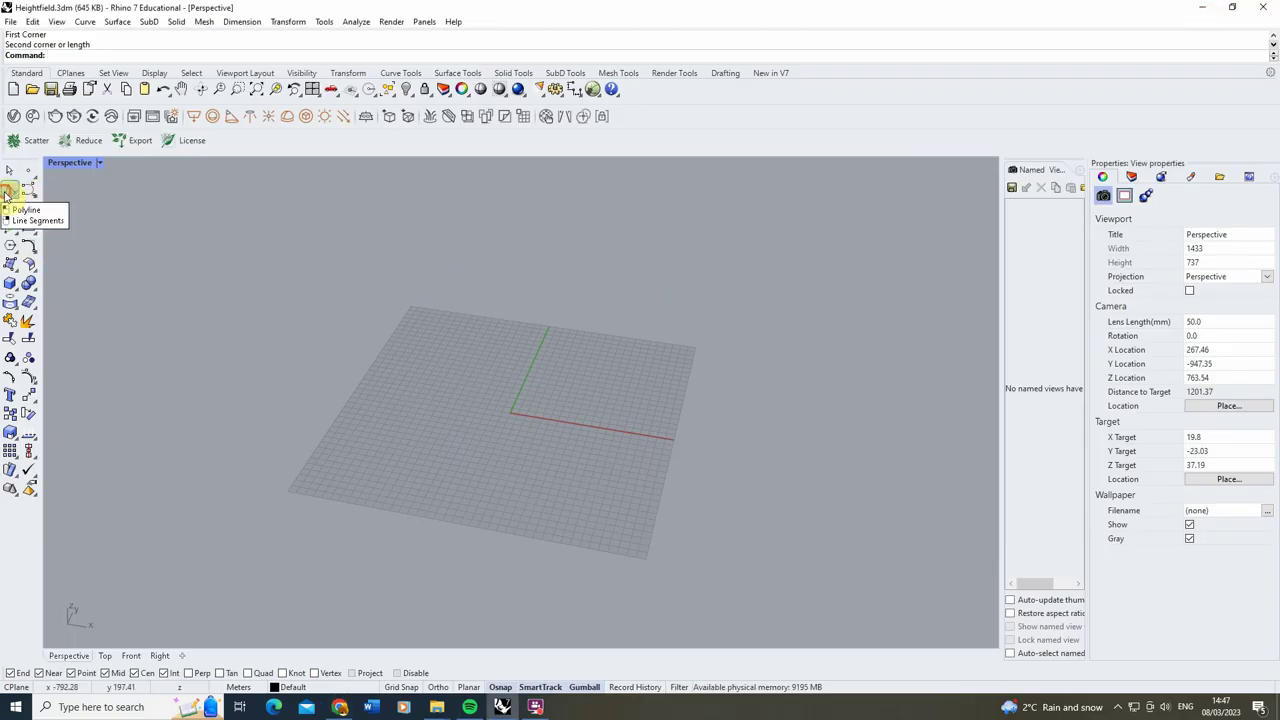
left_click(433, 304)
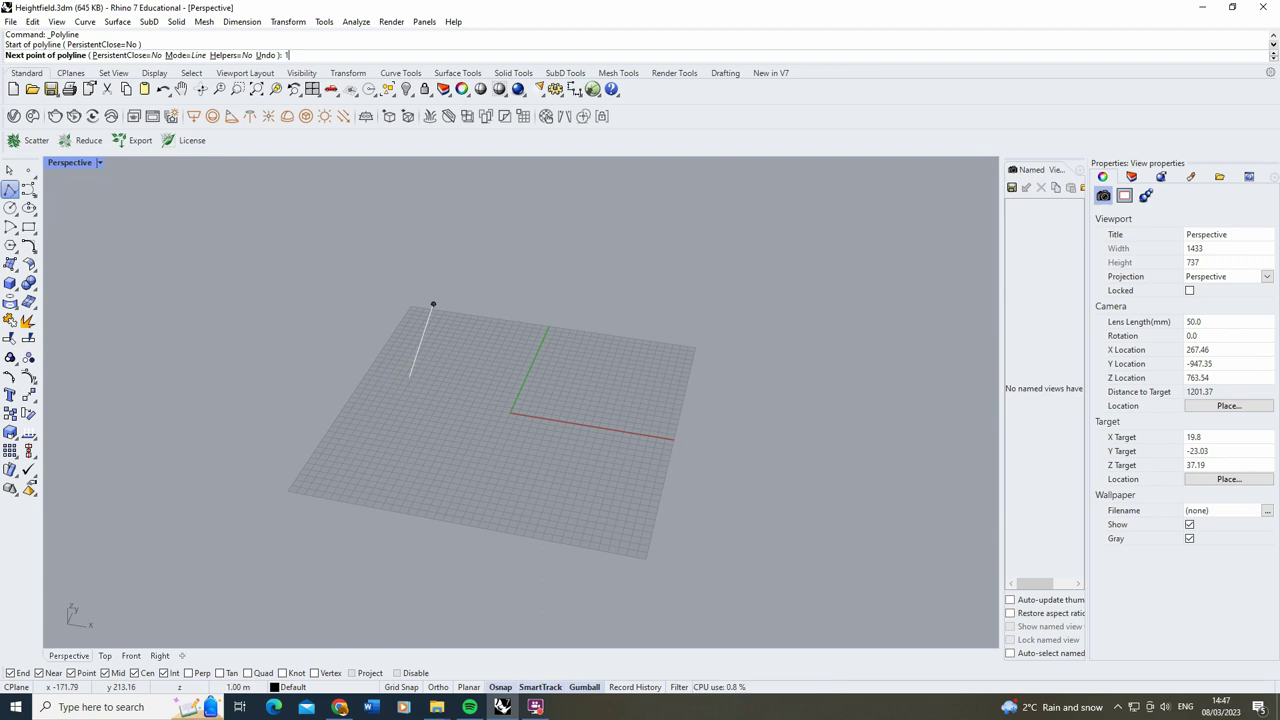
type("18000")
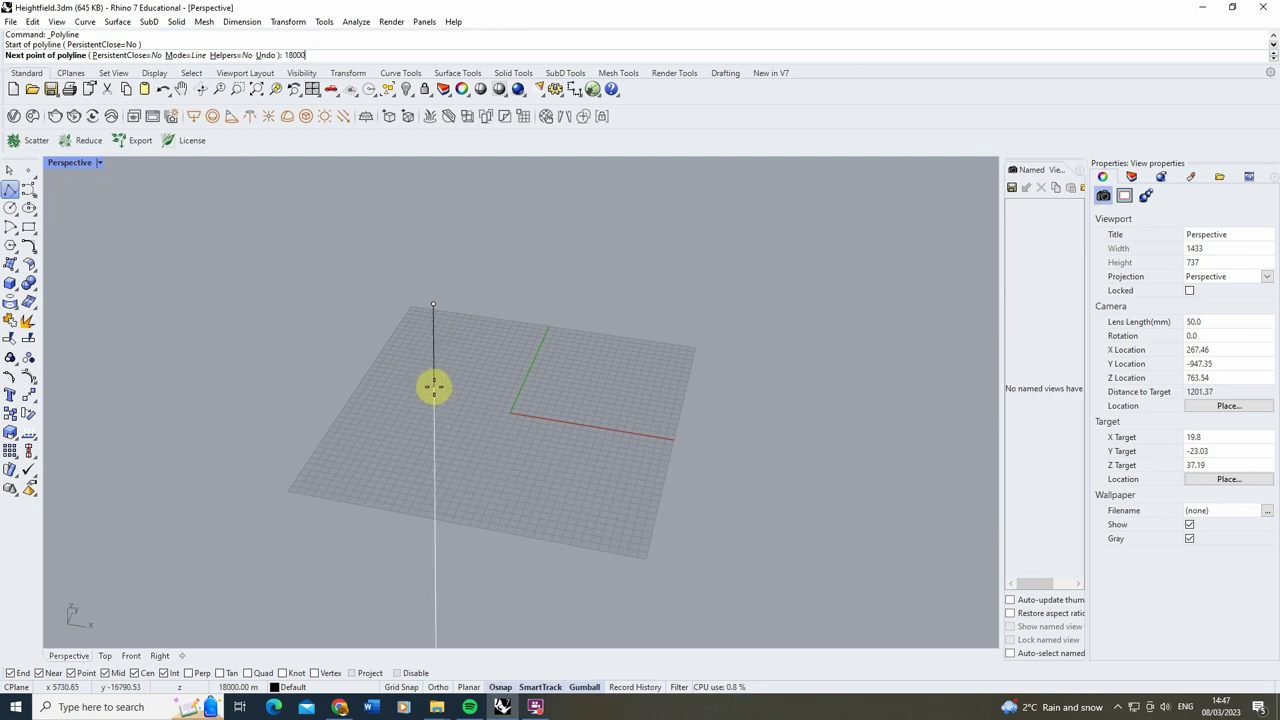
key("F8")
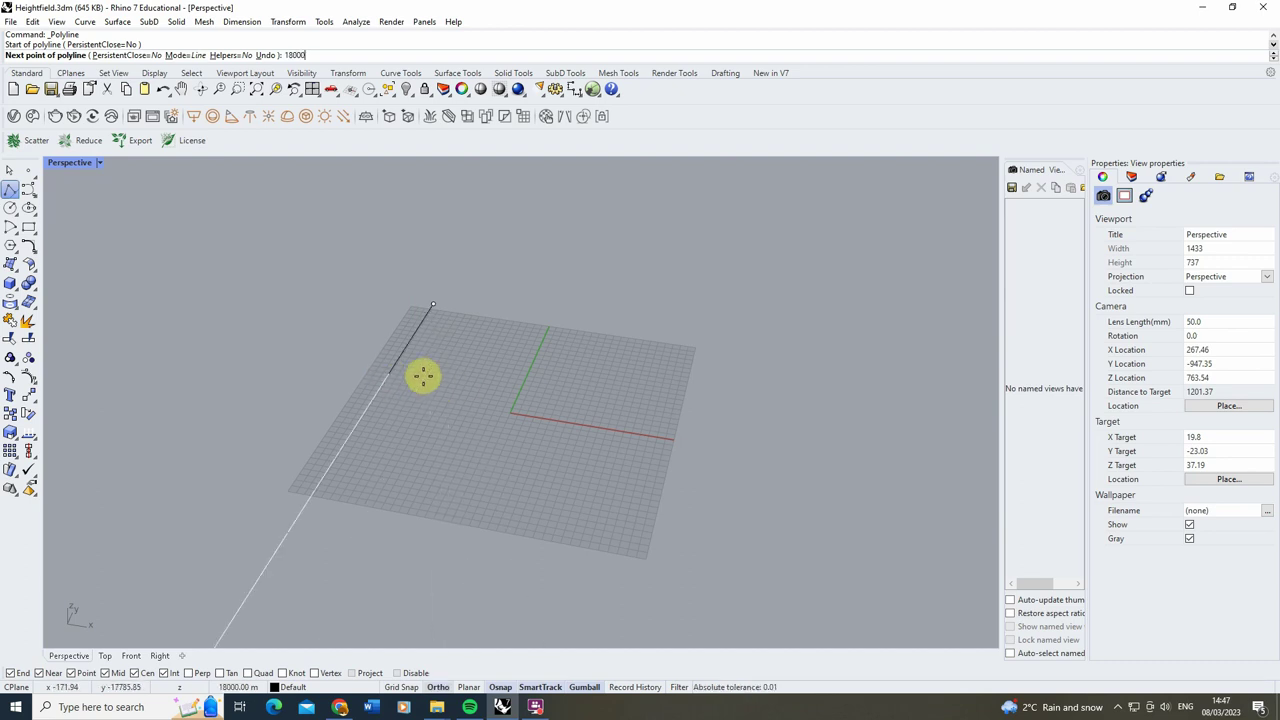
key("Return")
scroll(443, 351, "down", 10)
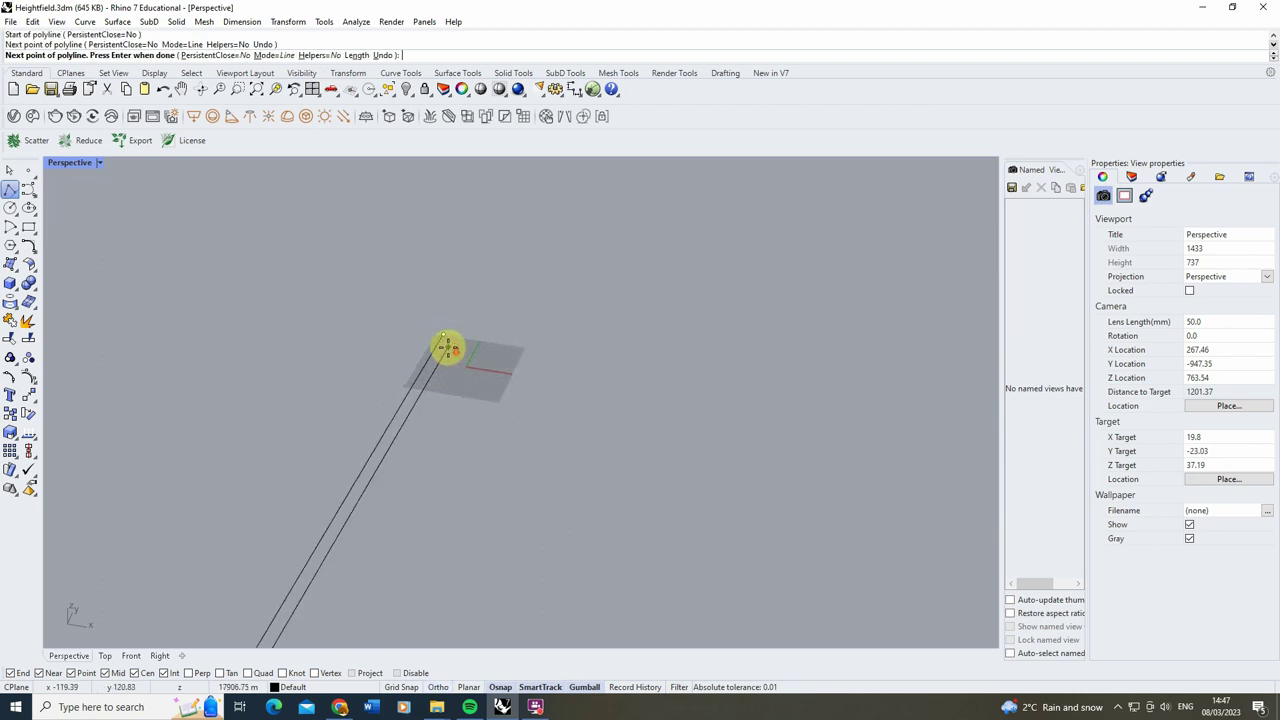
key("Return")
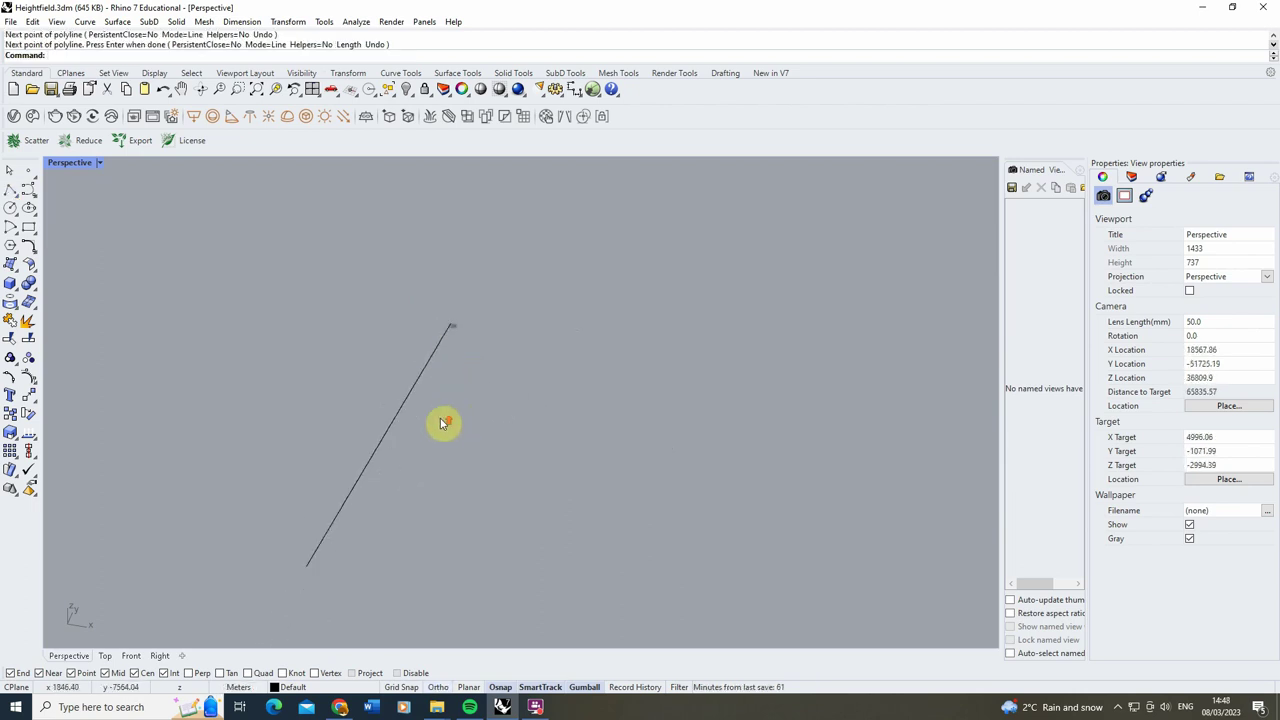
scroll(210, 309, "down", 3)
scroll(350, 294, "up", 2)
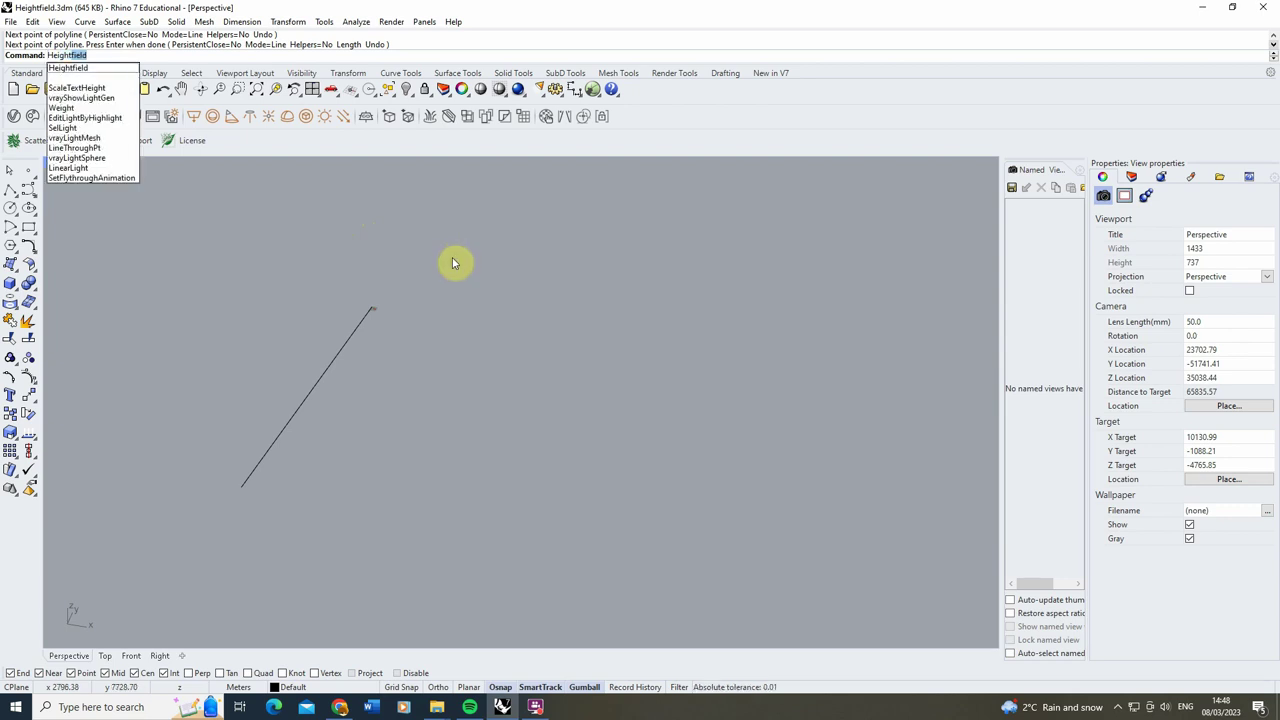
Start the Heightfield command and transfer the heightmap image from Downloads to the 063_Heightfield project folder.
left_click(70, 69)
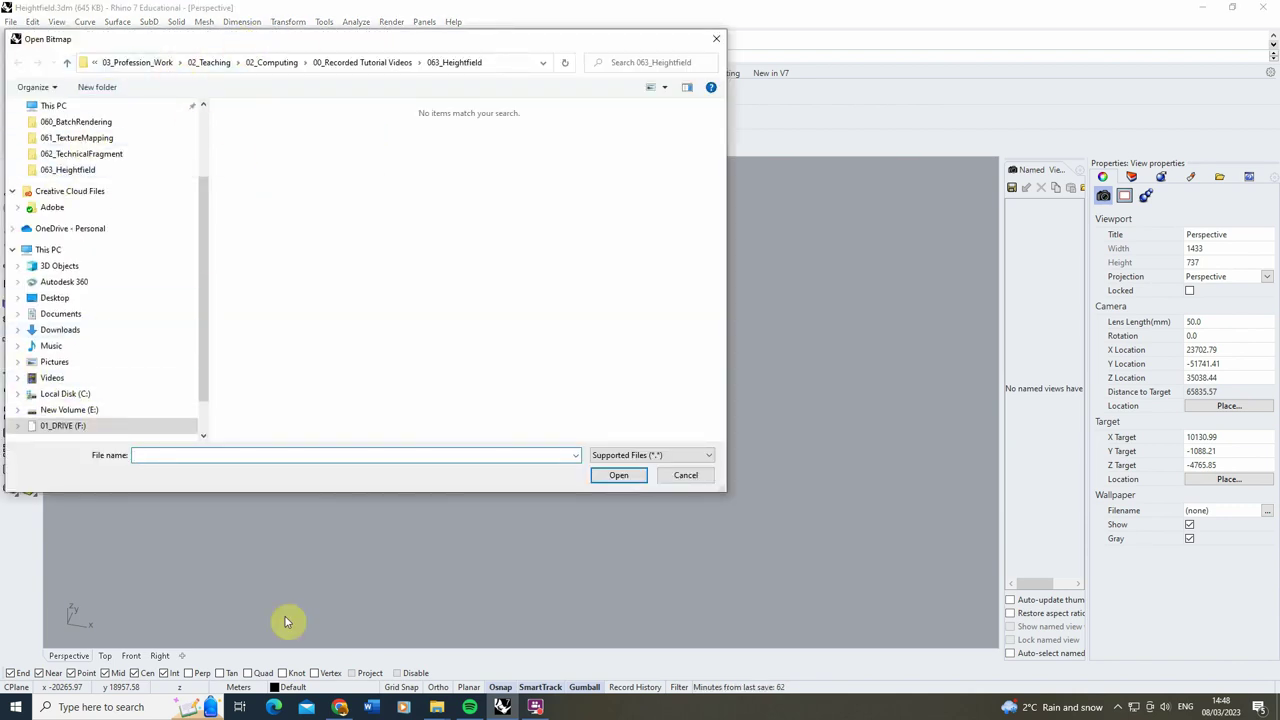
left_click(437, 707)
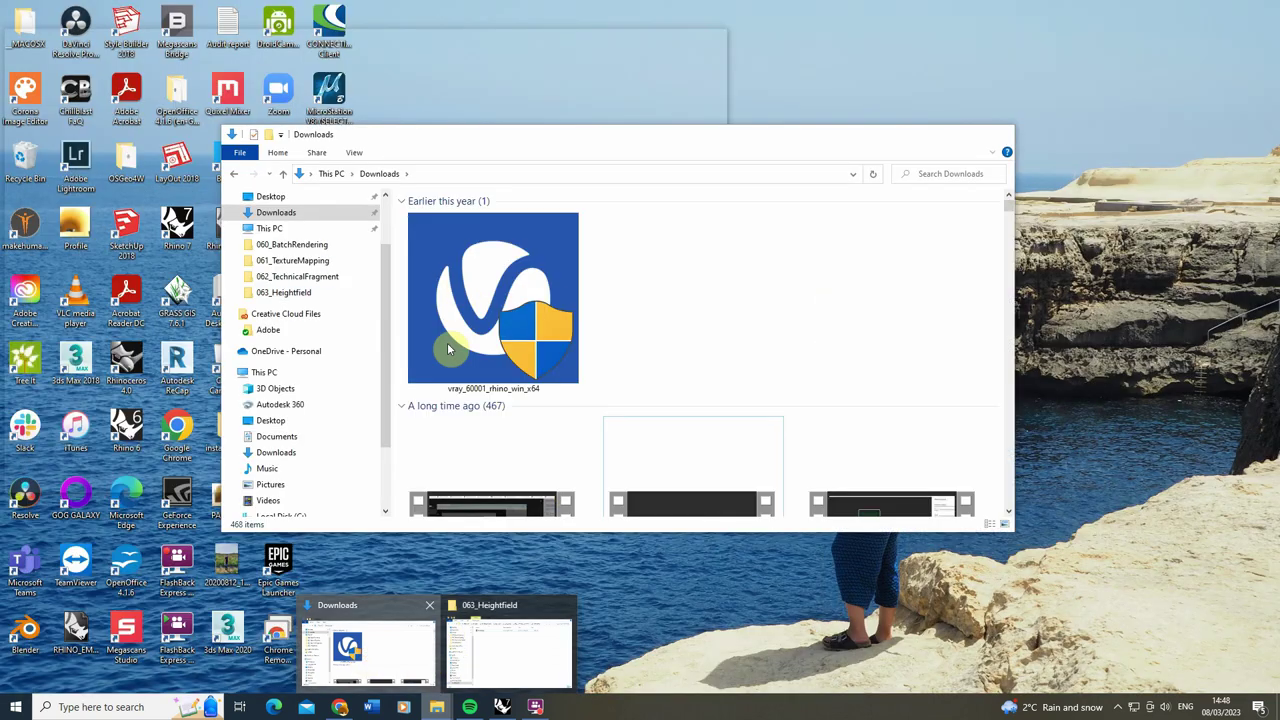
left_click(340, 652)
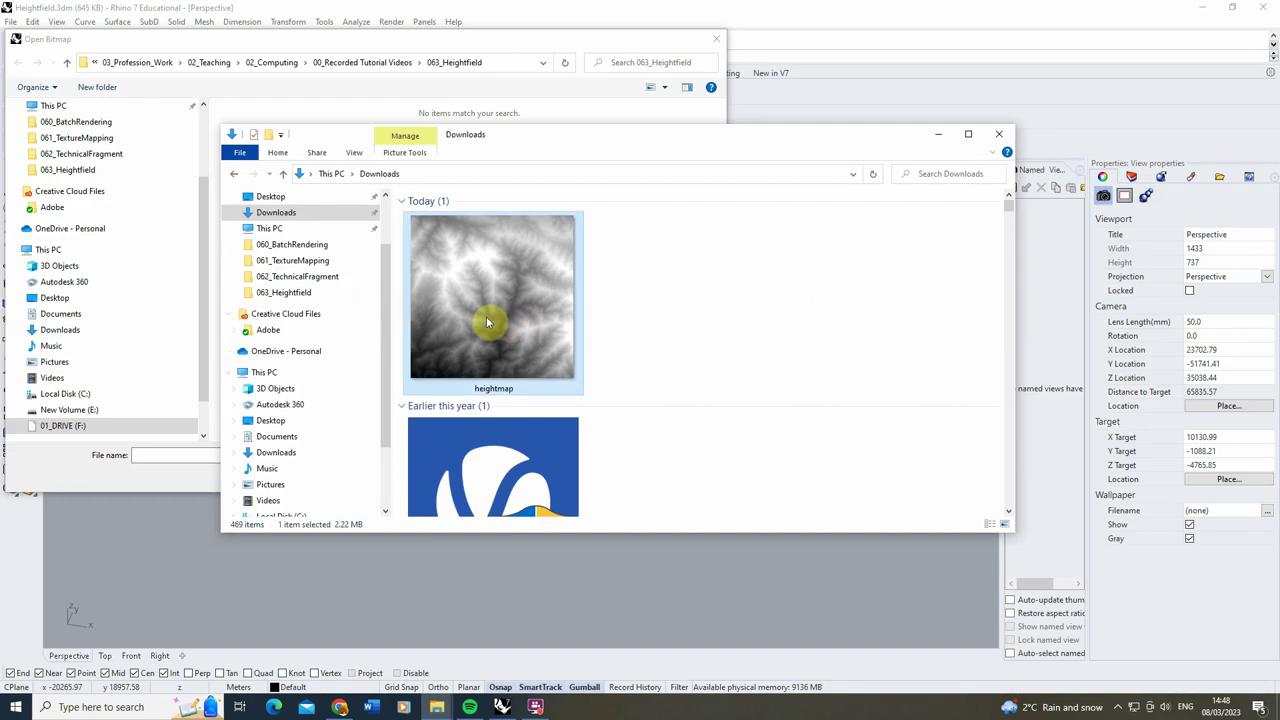
left_click(437, 707)
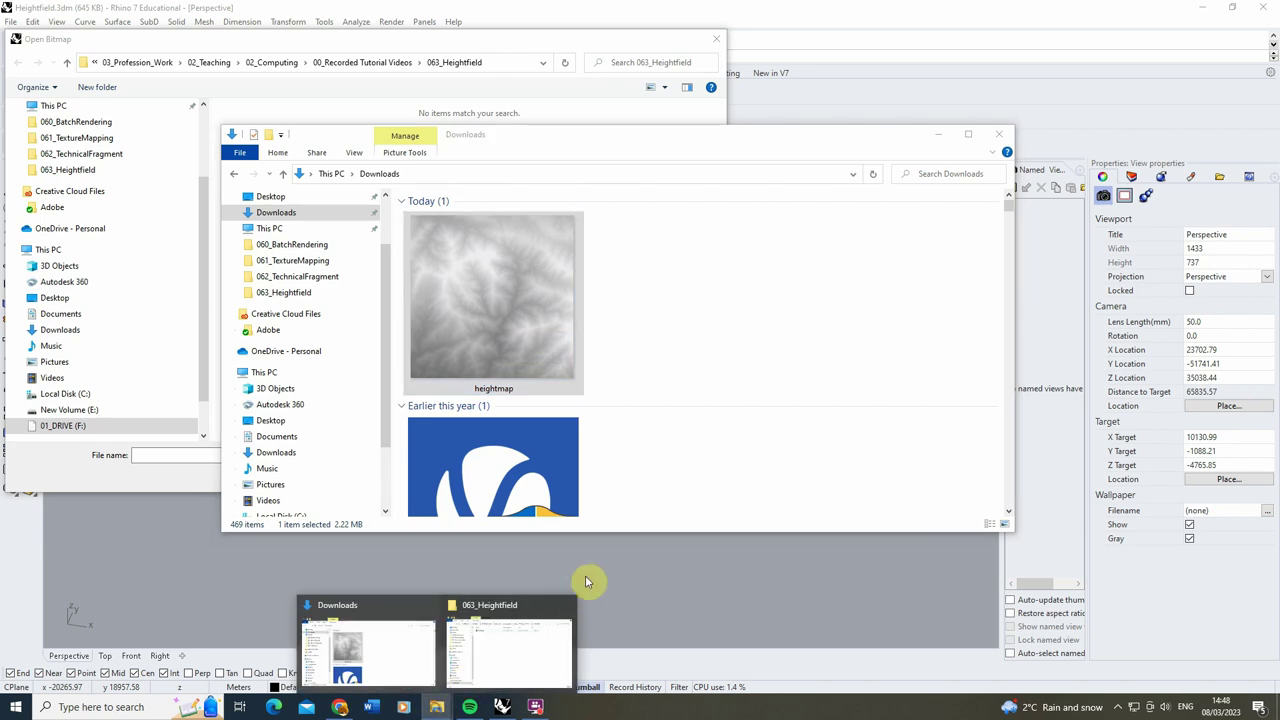
left_click(535, 645)
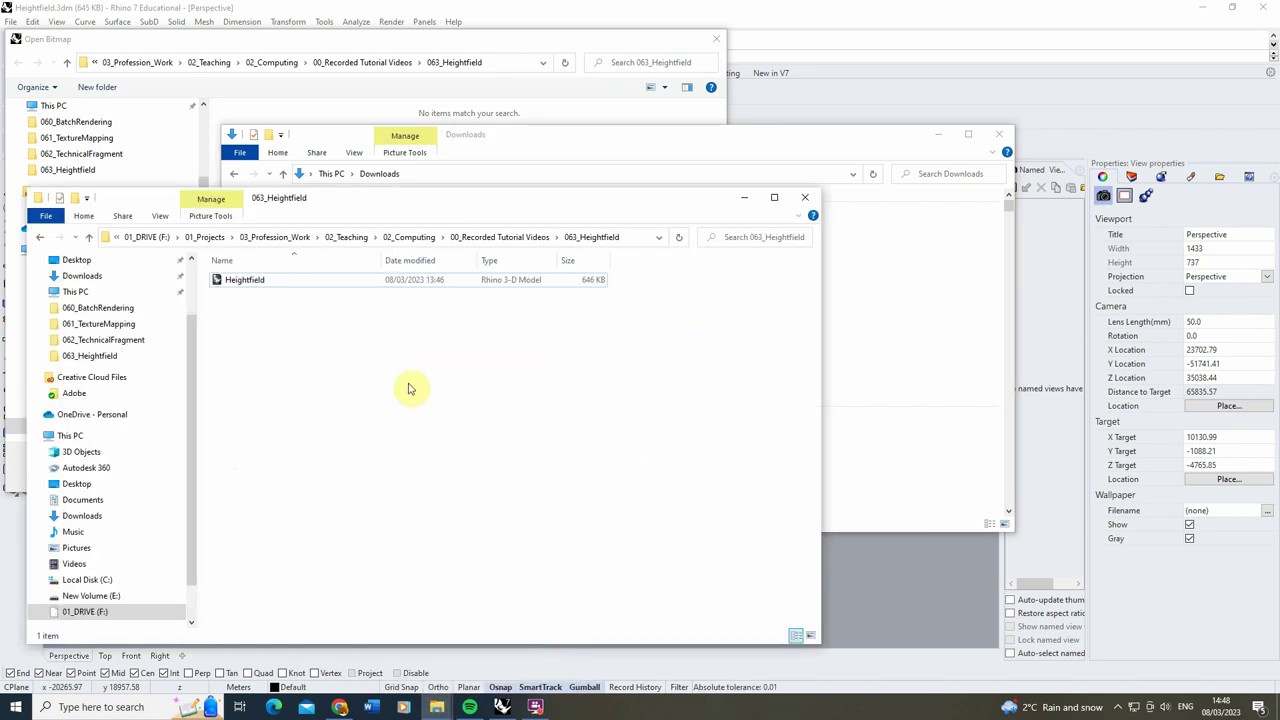
Load the heightmap image and set the heightfield's footprint from one end of the 18000 m line to the other.
left_click(427, 41)
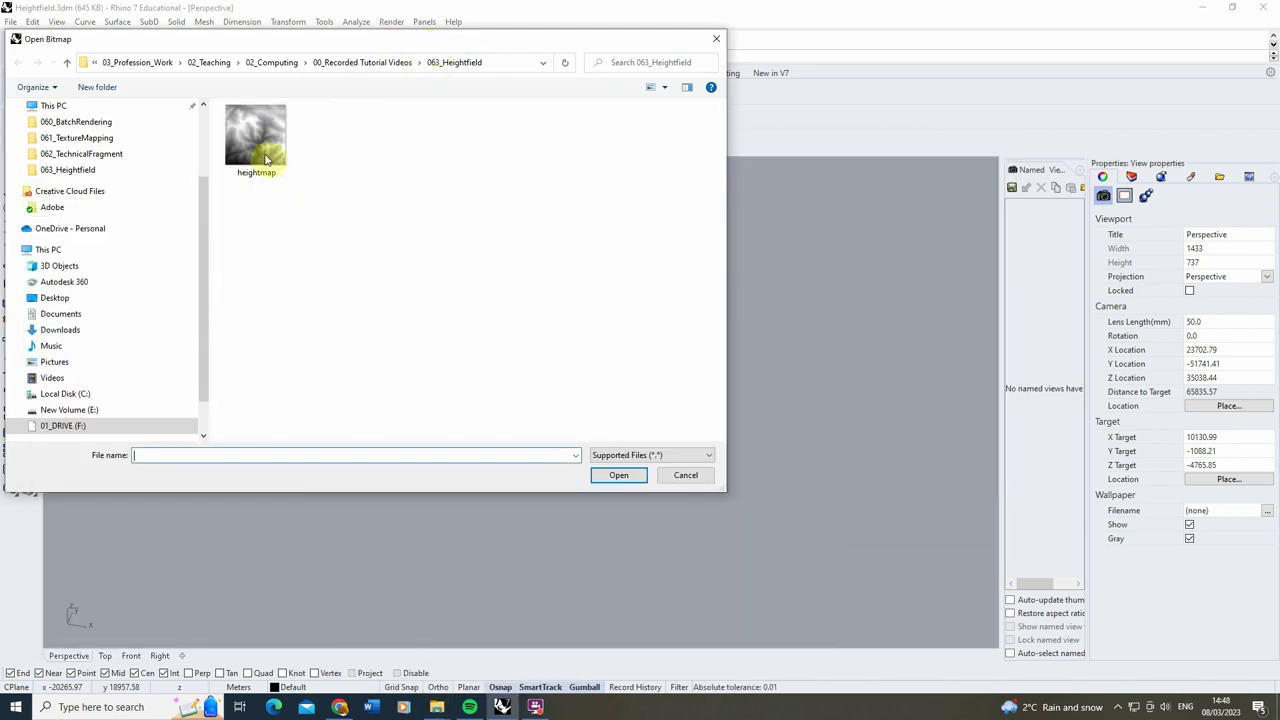
left_click(266, 160)
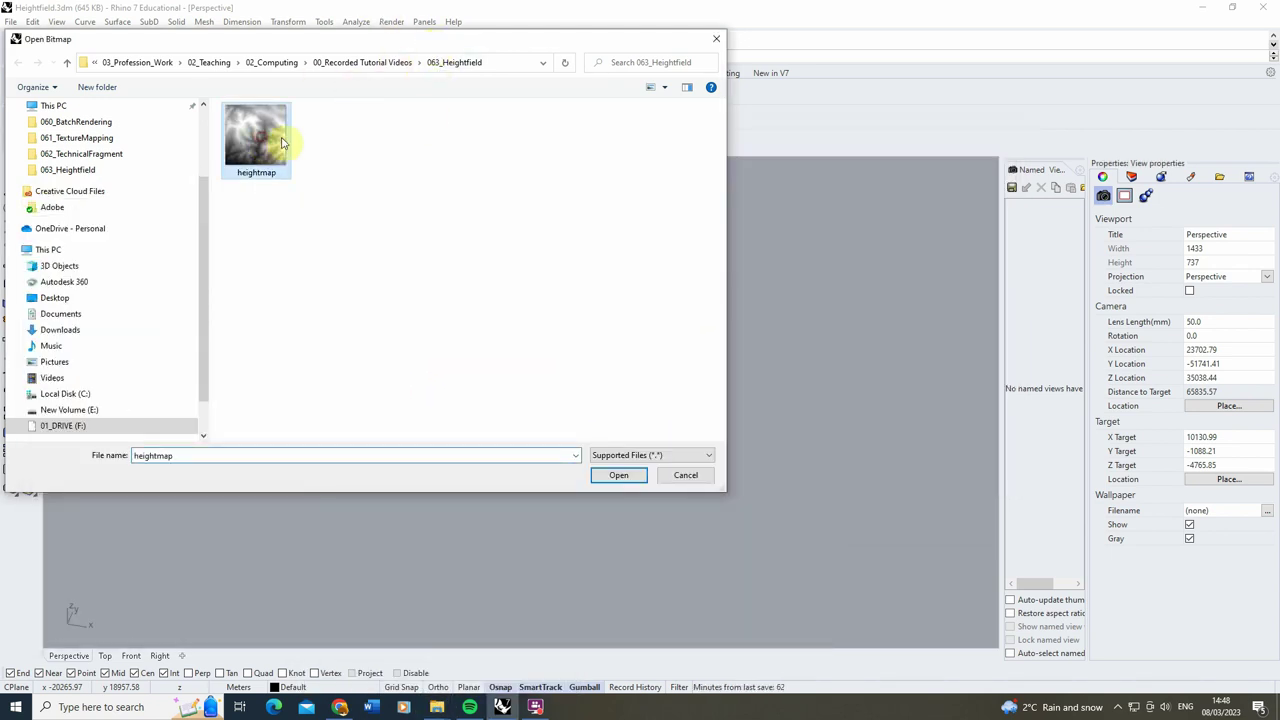
left_click(626, 474)
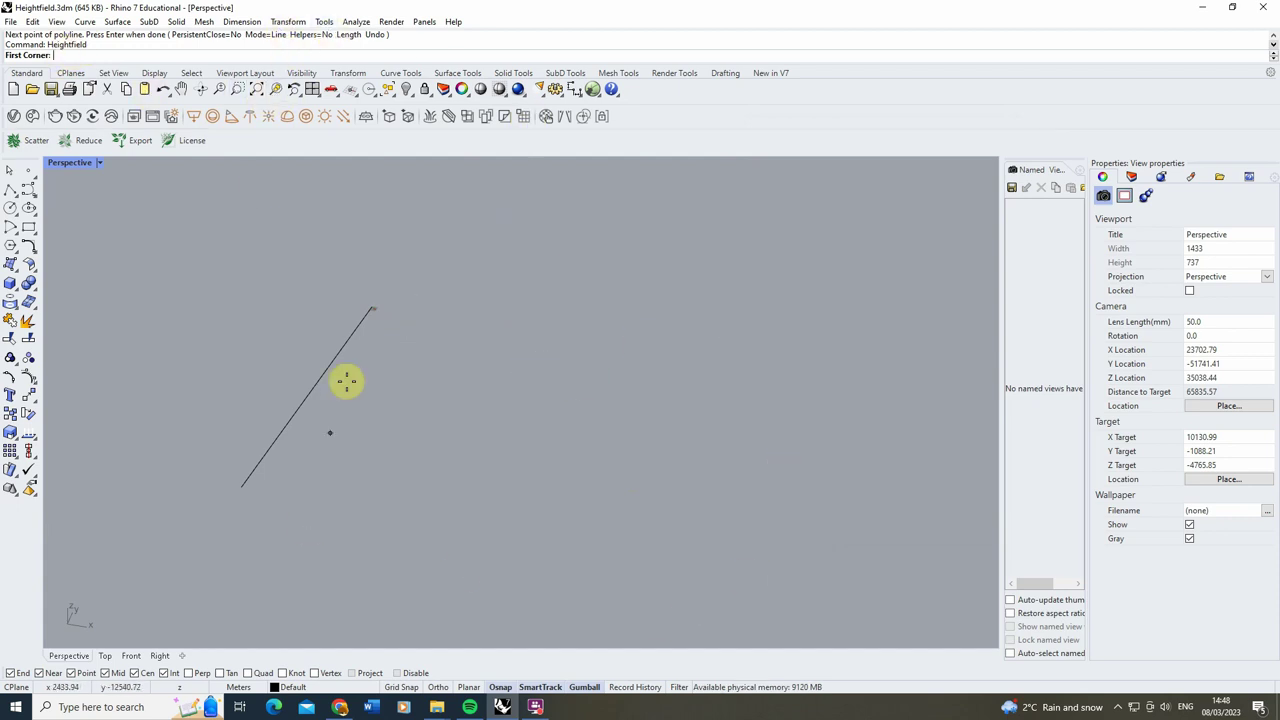
left_click(372, 308)
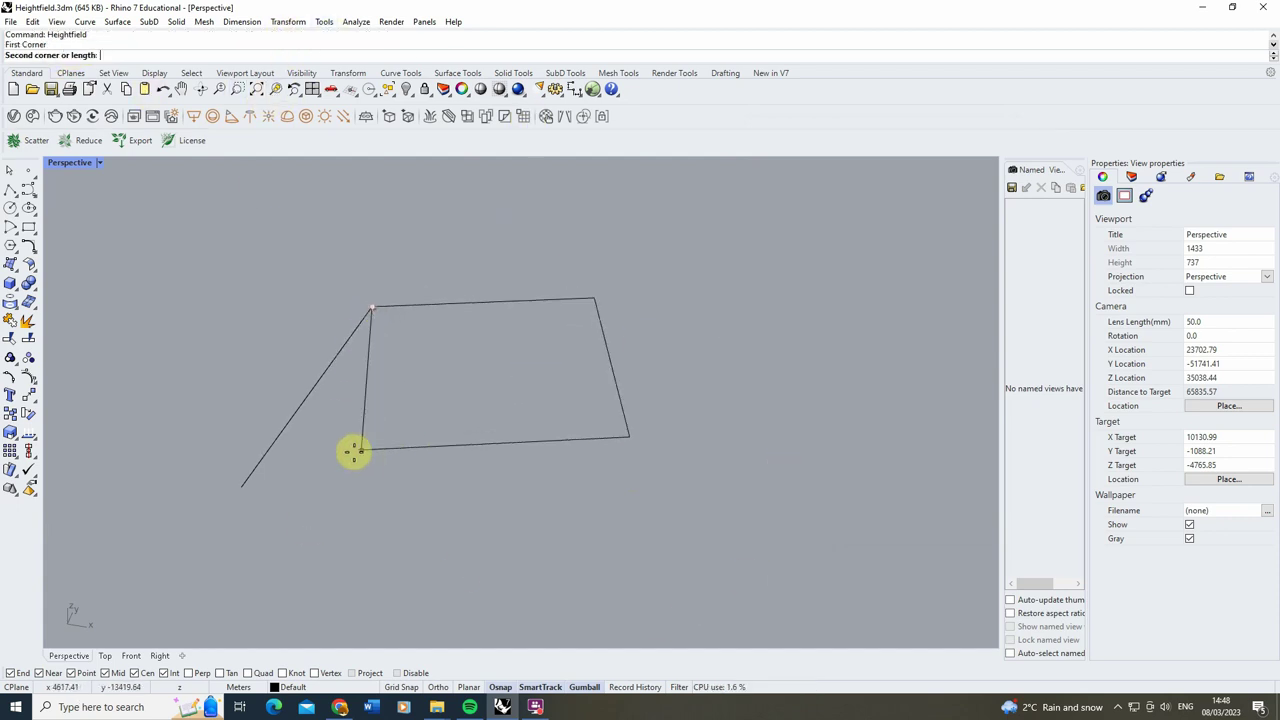
left_click(244, 488)
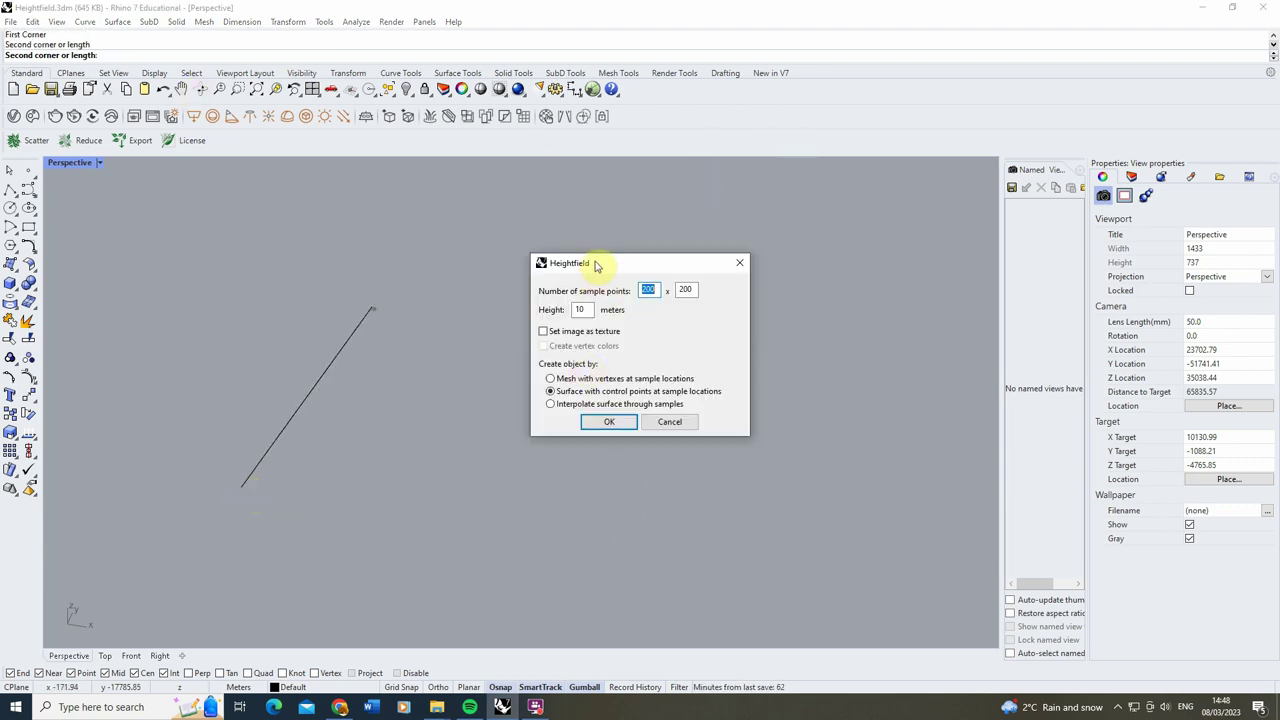
Set the heightfield's number of sample points to 10 x 10.
left_click_drag(596, 265, 559, 257)
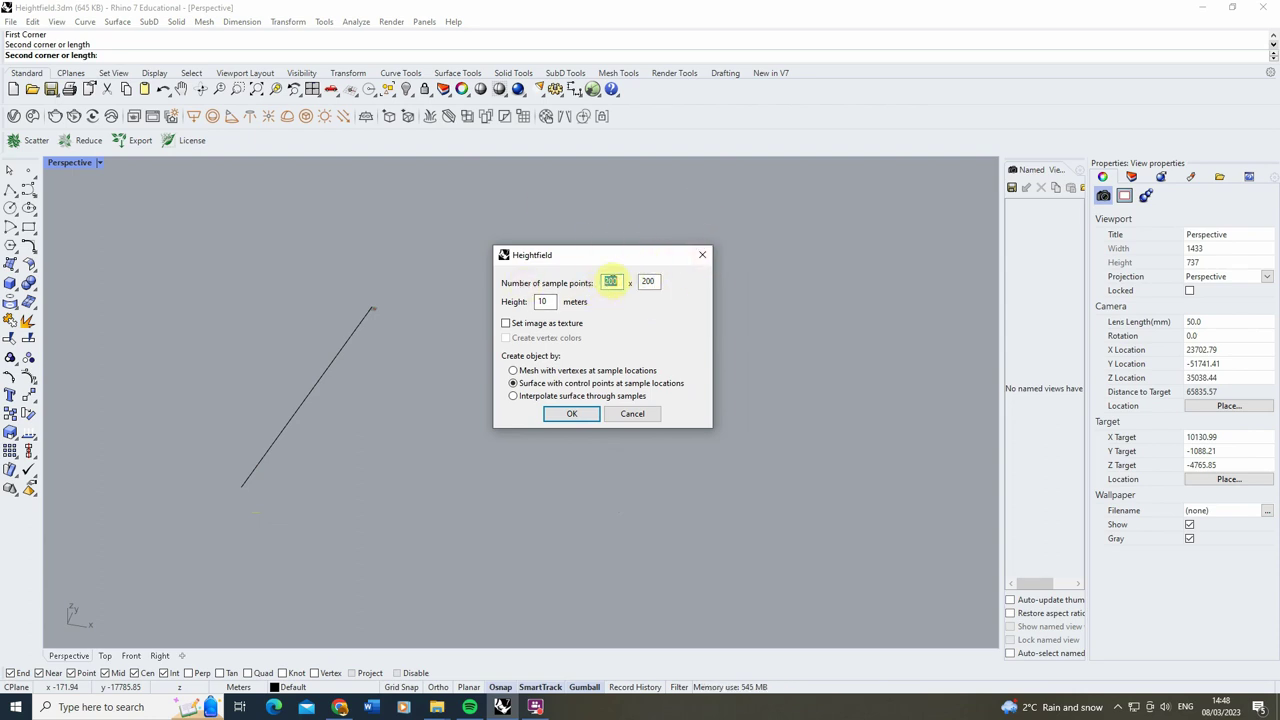
left_click(611, 281)
type("10")
double_click(648, 281)
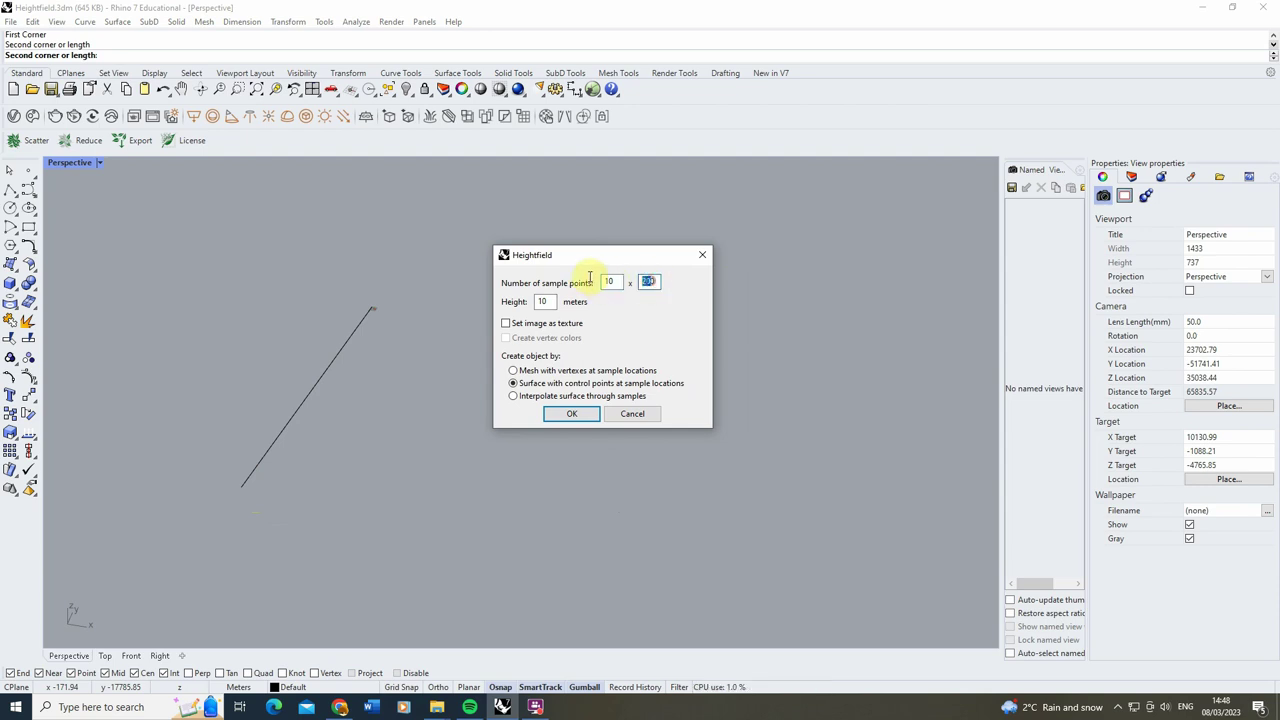
type("10")
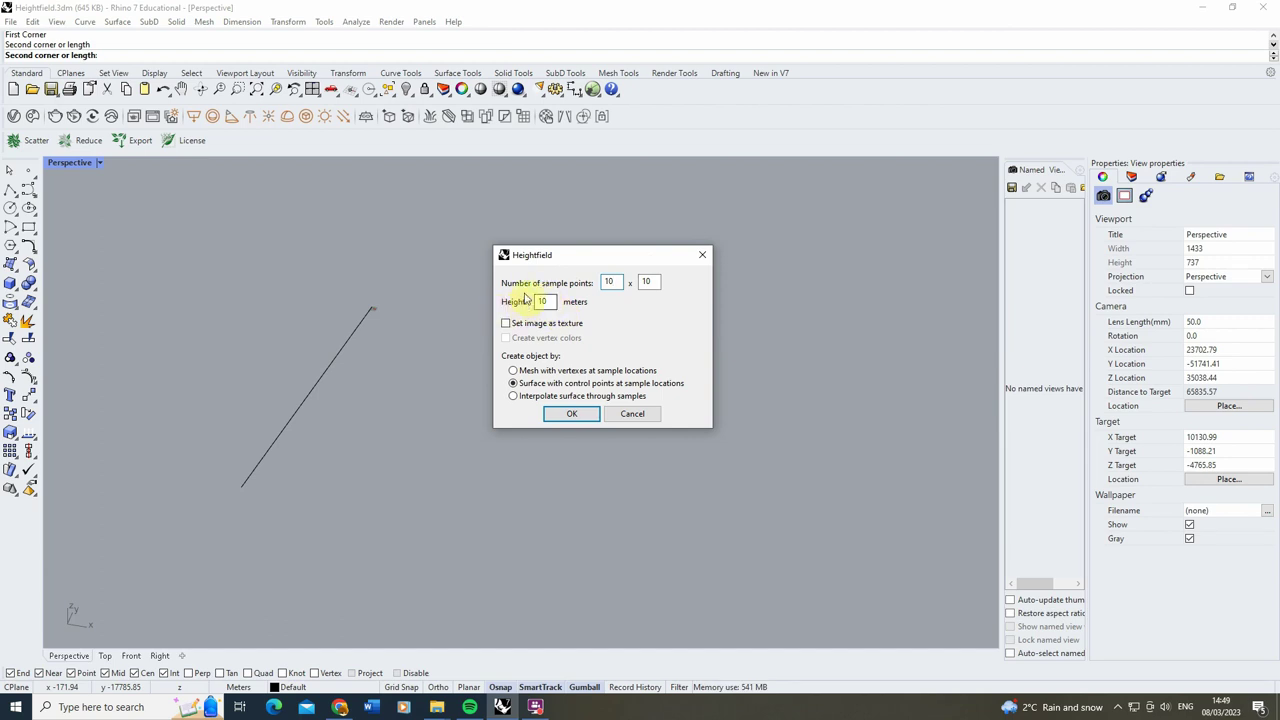
Look up the terrain's minimum and maximum heights on the heightmap website and return to Rhino.
left_click(345, 708)
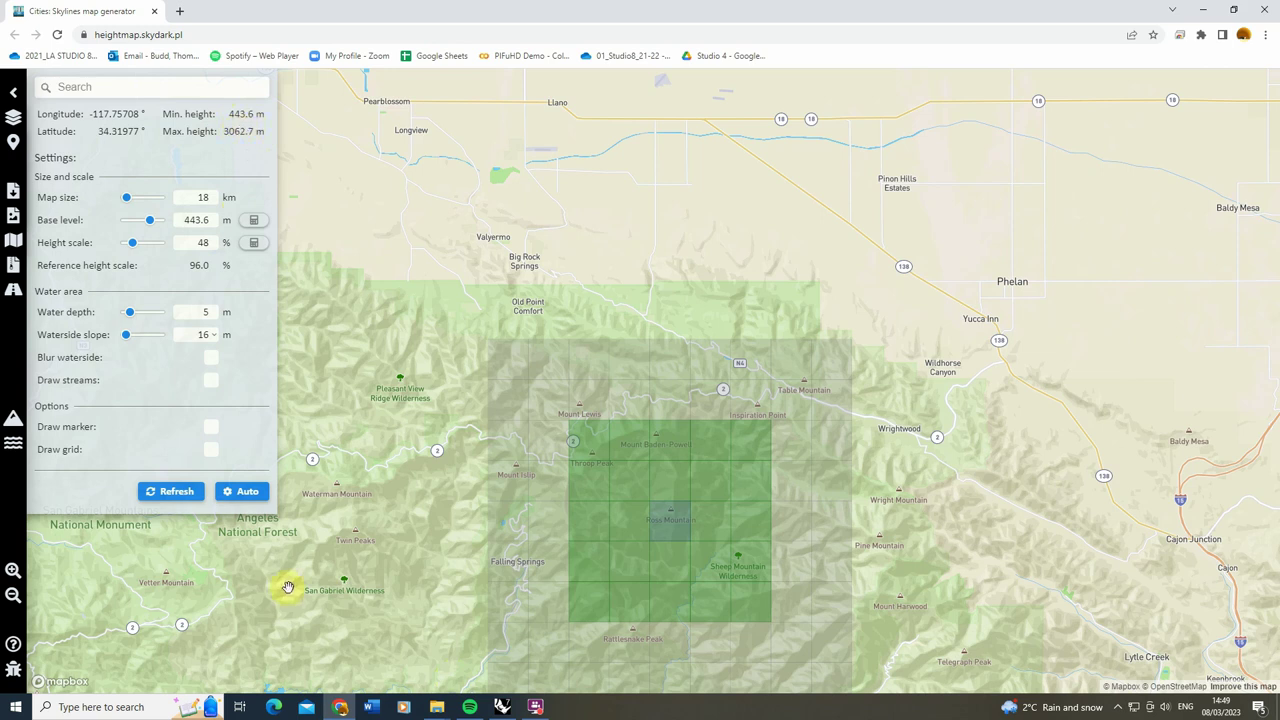
left_click(502, 706)
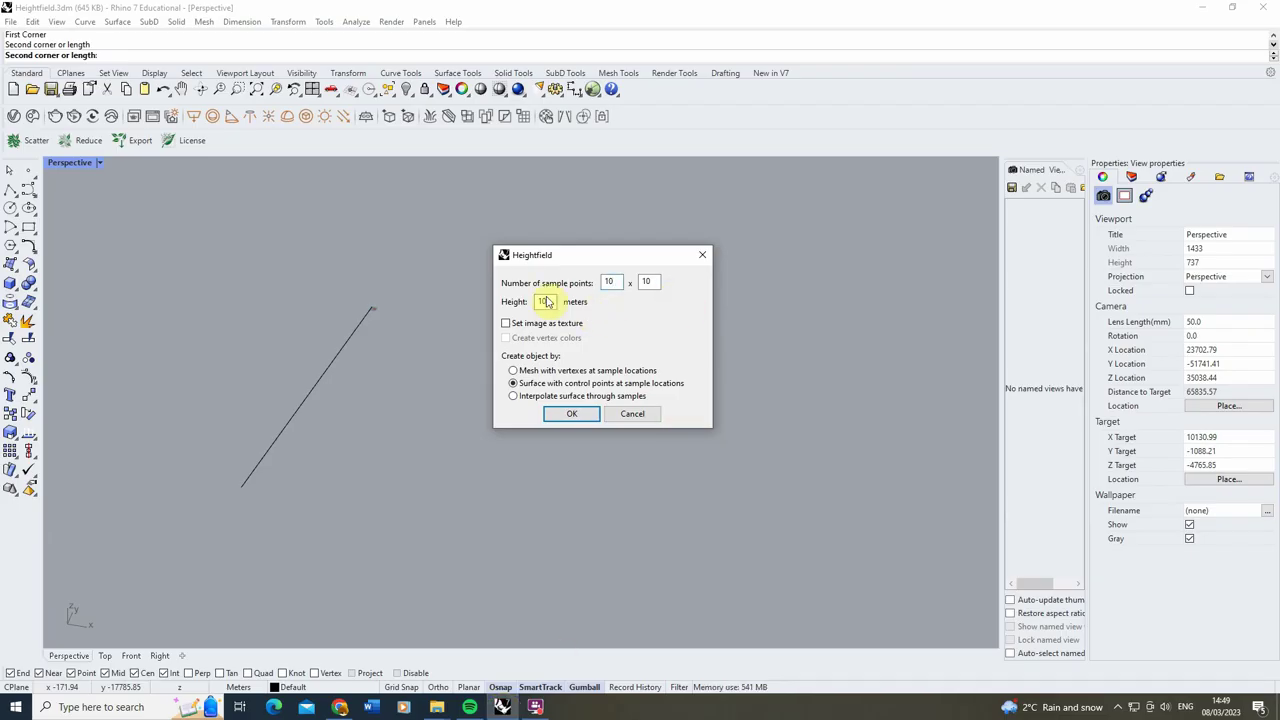
left_click(340, 706)
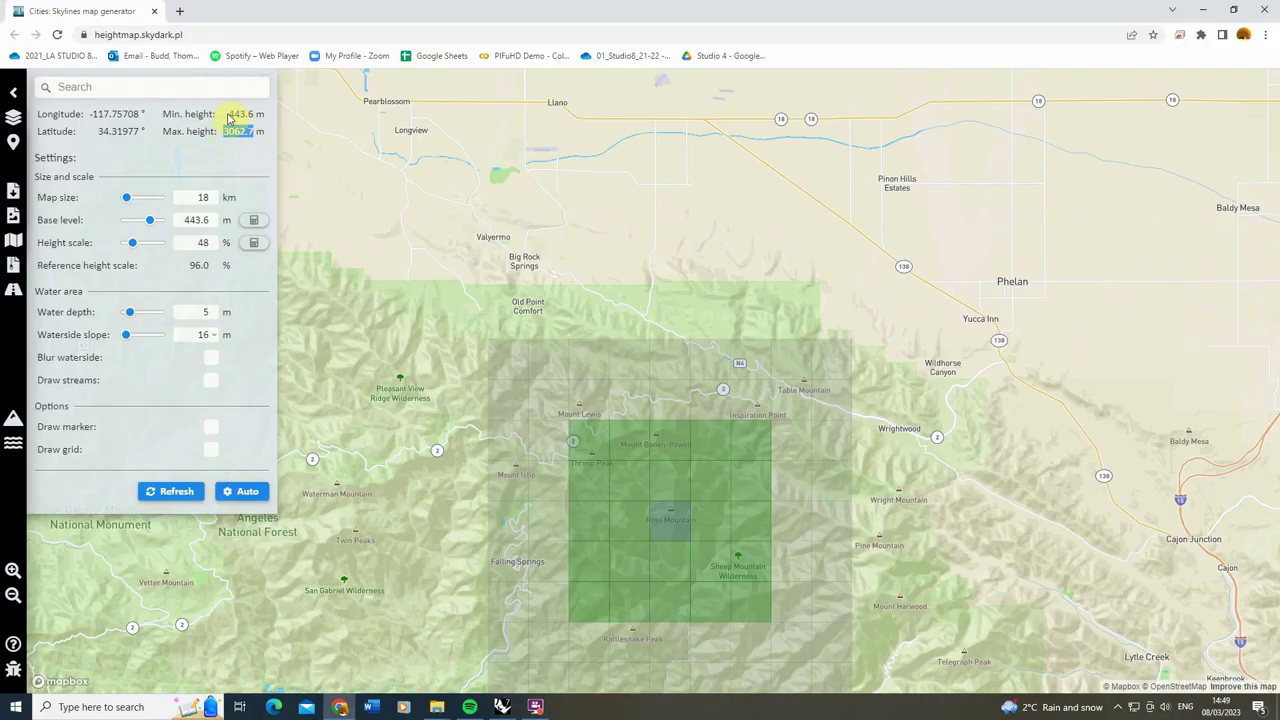
double_click(231, 114)
left_click(502, 707)
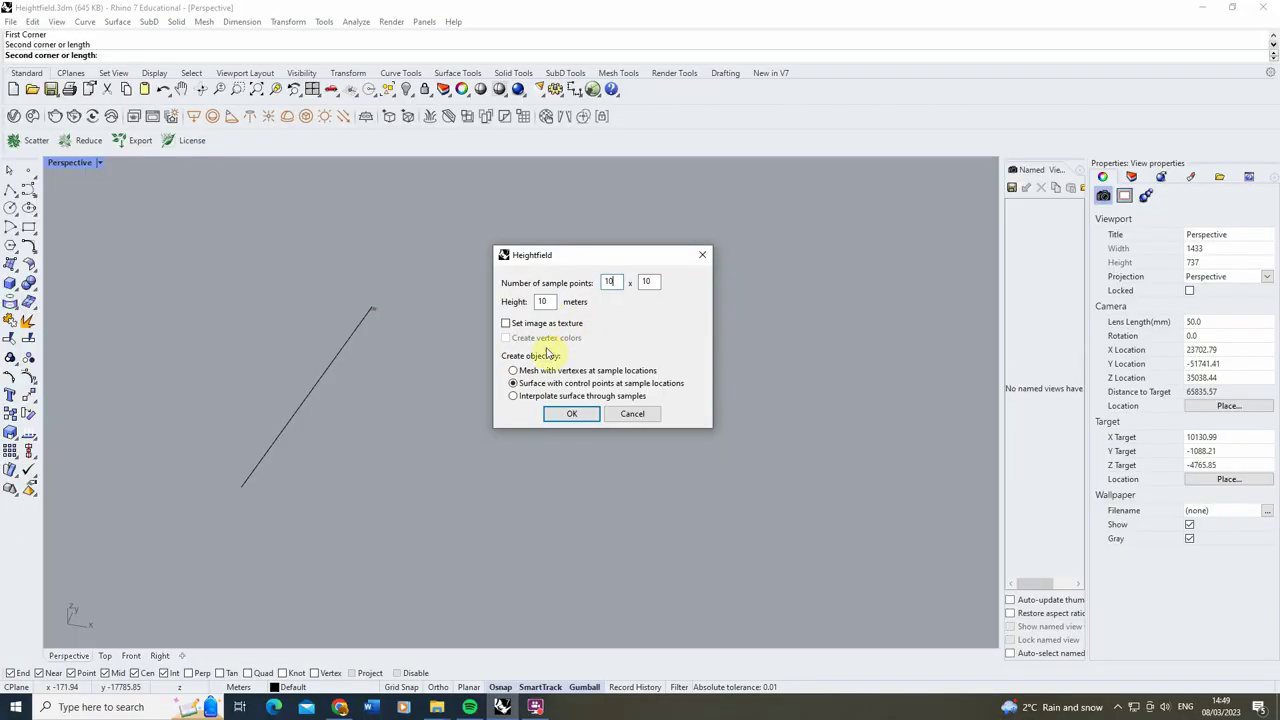
Set the heightfield's height to 2600 meters and create it as a surface with control points at sample locations.
double_click(543, 301)
type("2")
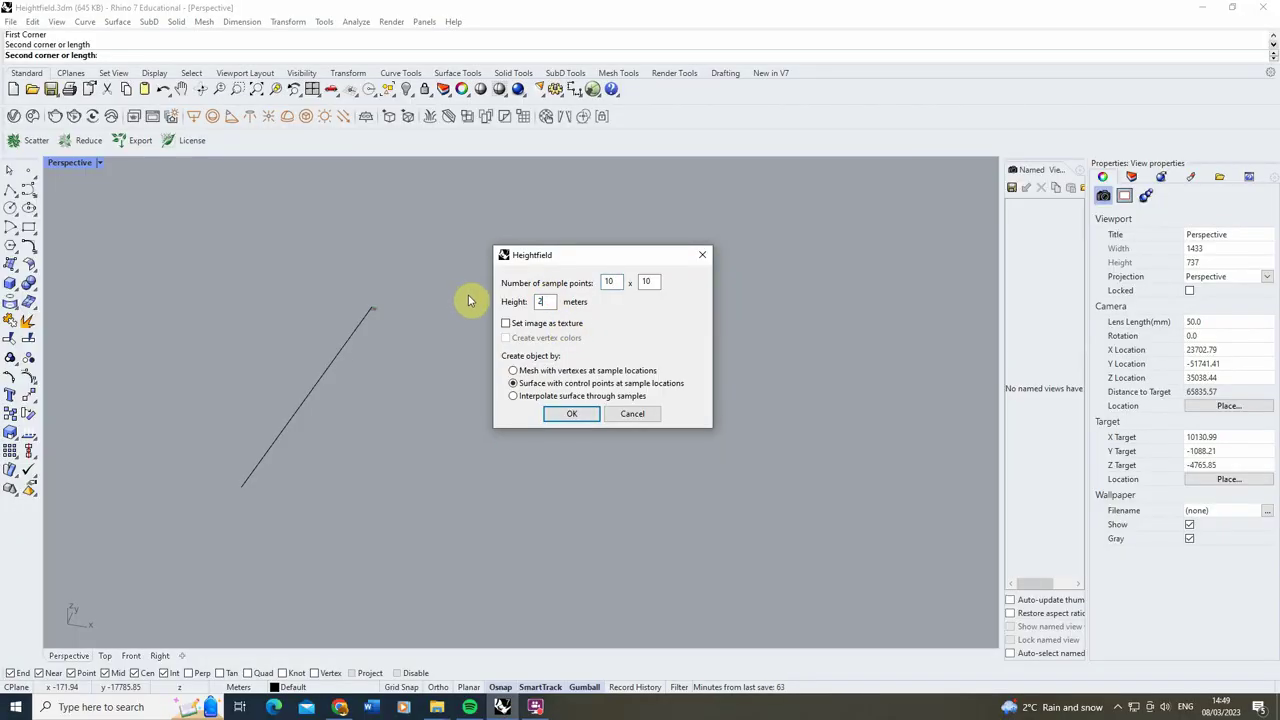
type("600")
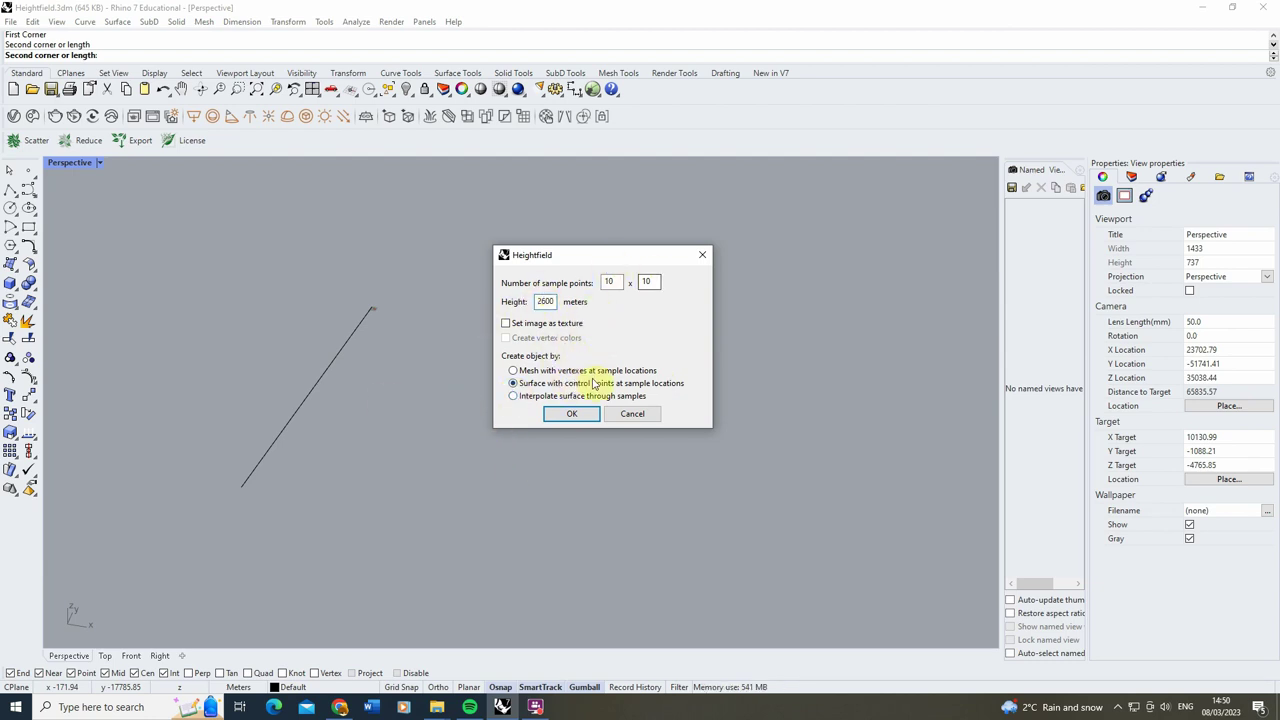
left_click(576, 415)
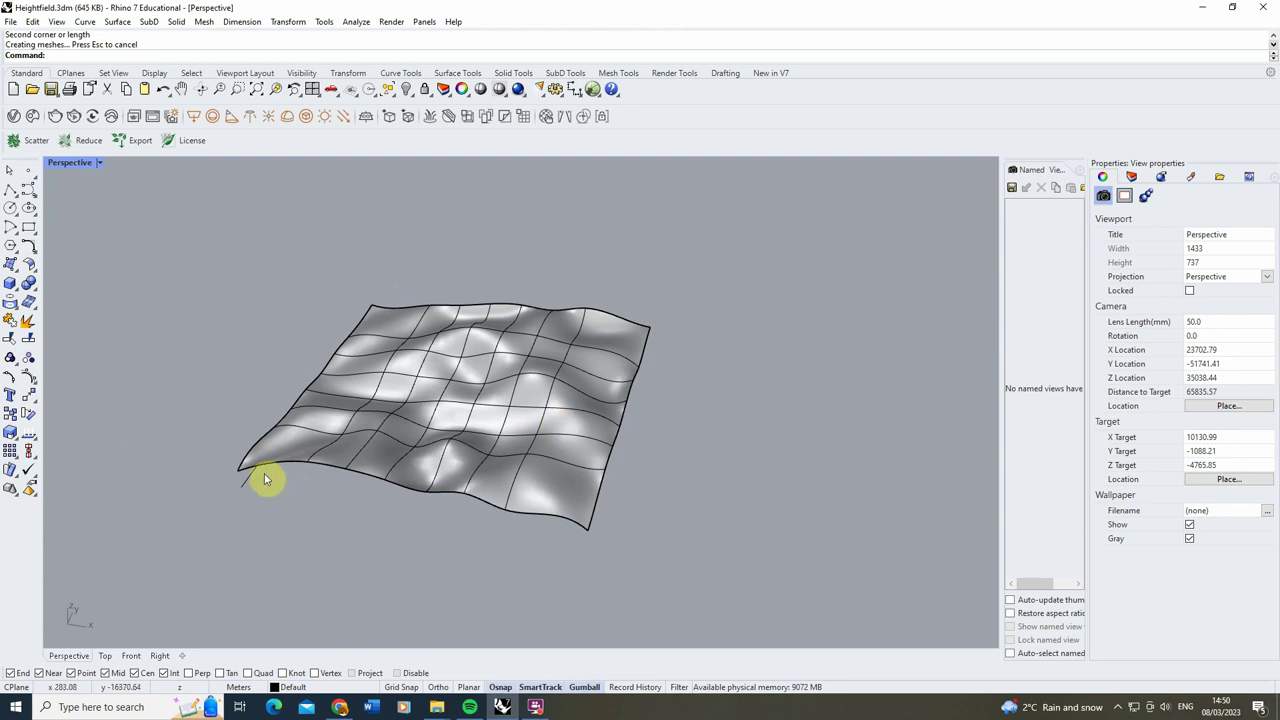
Open heightmap.png from the 063_Heightfield folder, examine its light and dark areas, and return to the Rhino model.
right_click_drag(317, 514, 341, 500)
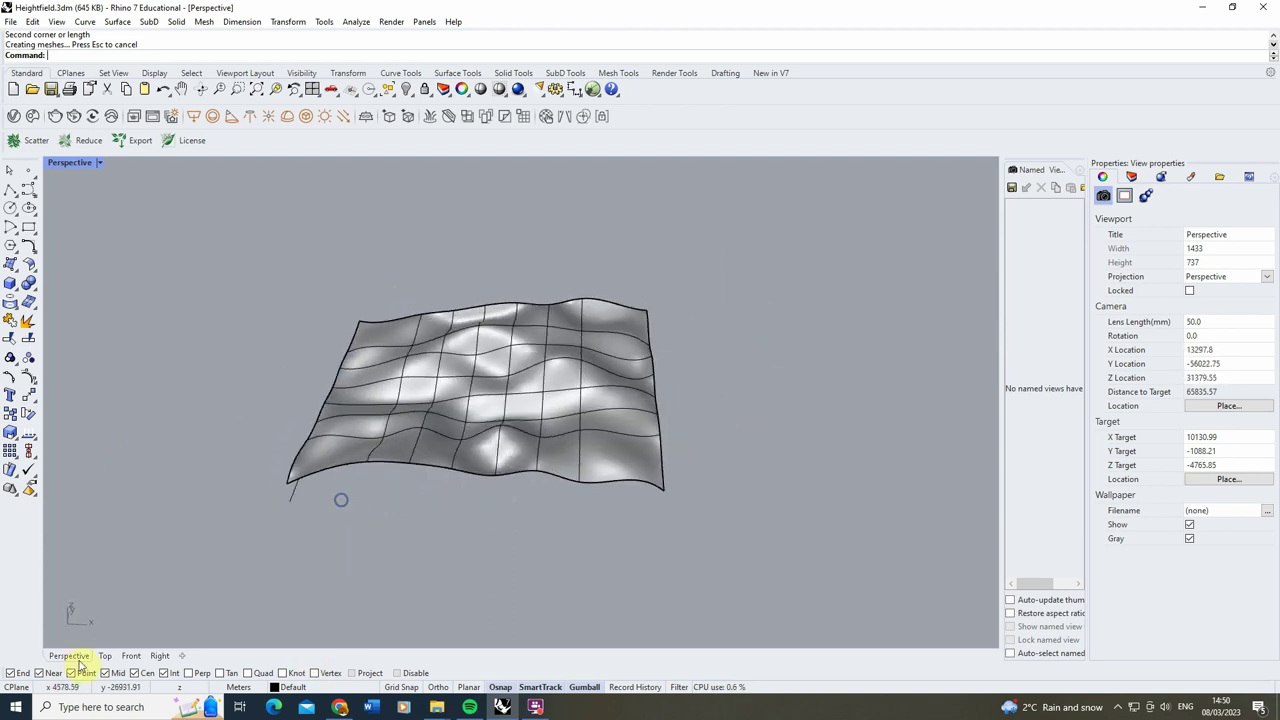
left_click(437, 707)
left_click(500, 652)
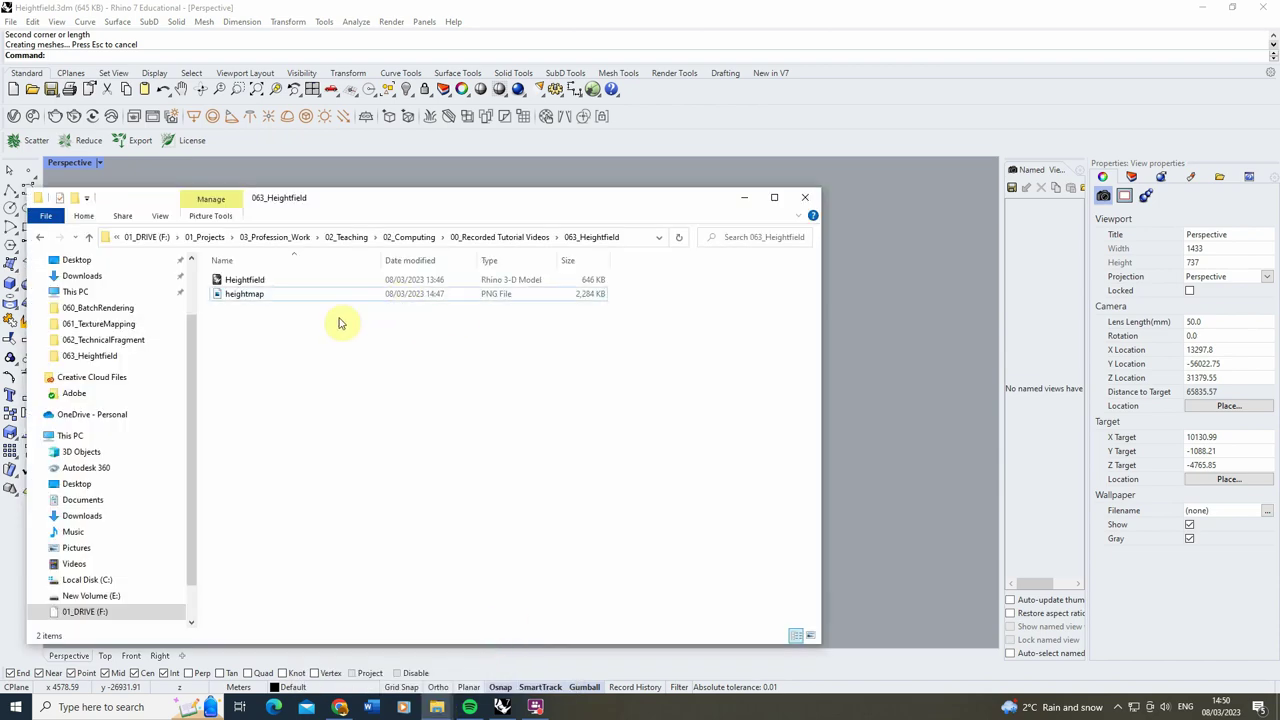
double_click(300, 297)
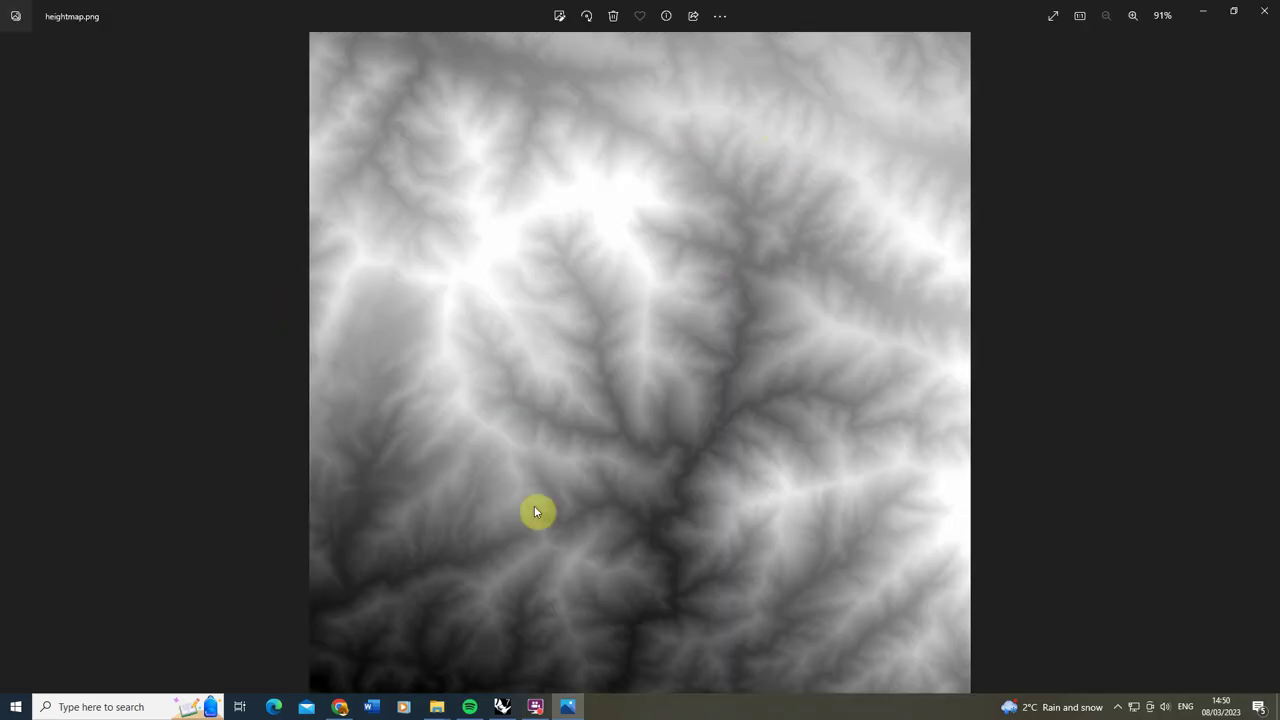
scroll(679, 476, "up", 3)
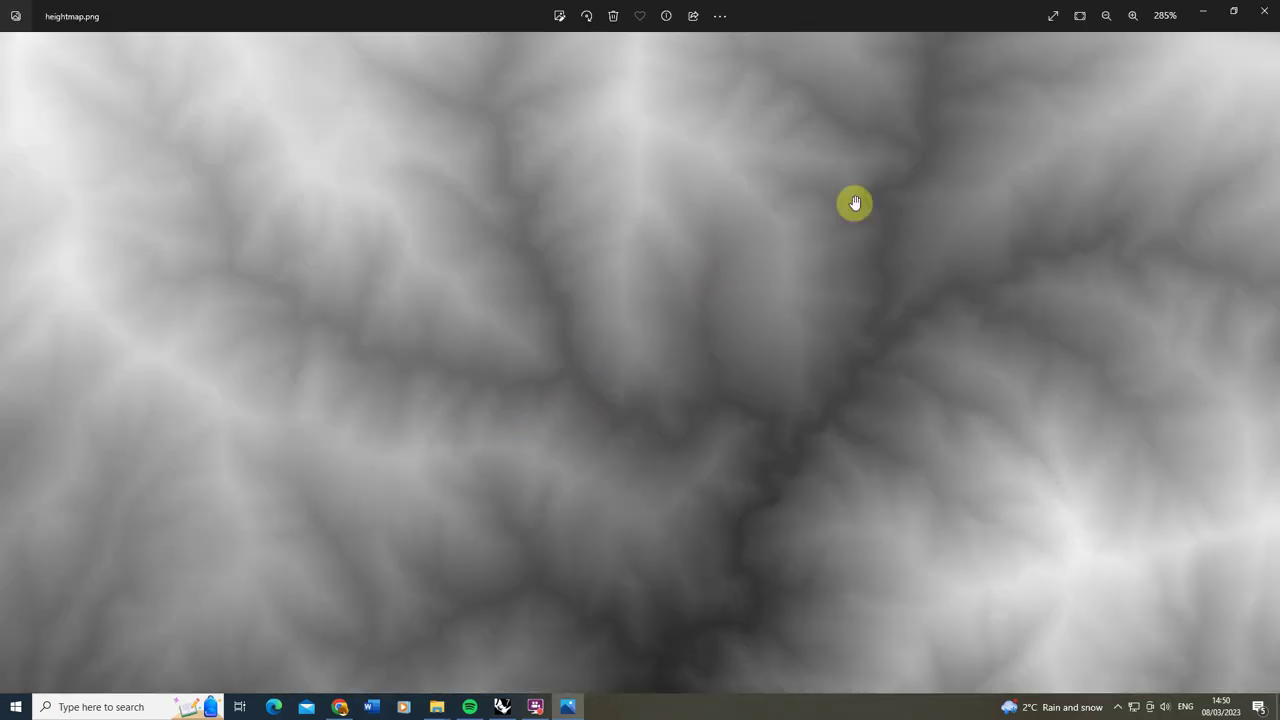
scroll(740, 193, "down", 3)
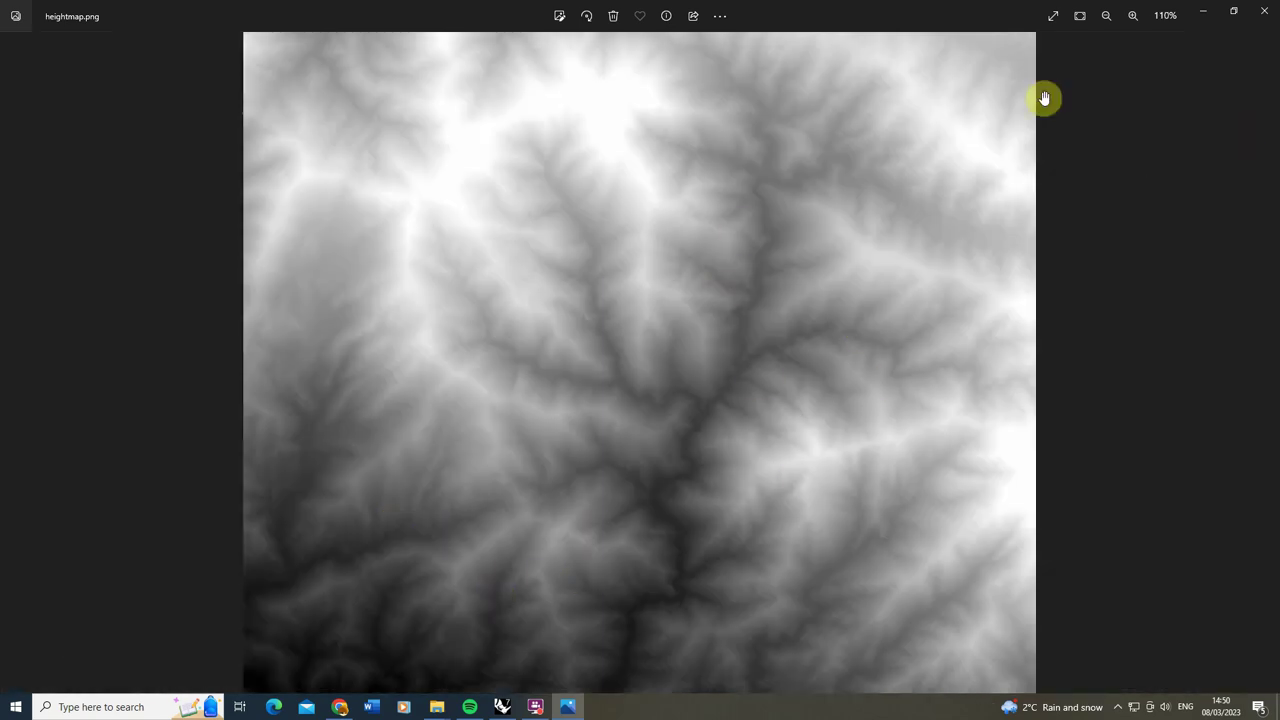
left_click(1266, 12)
left_click(740, 197)
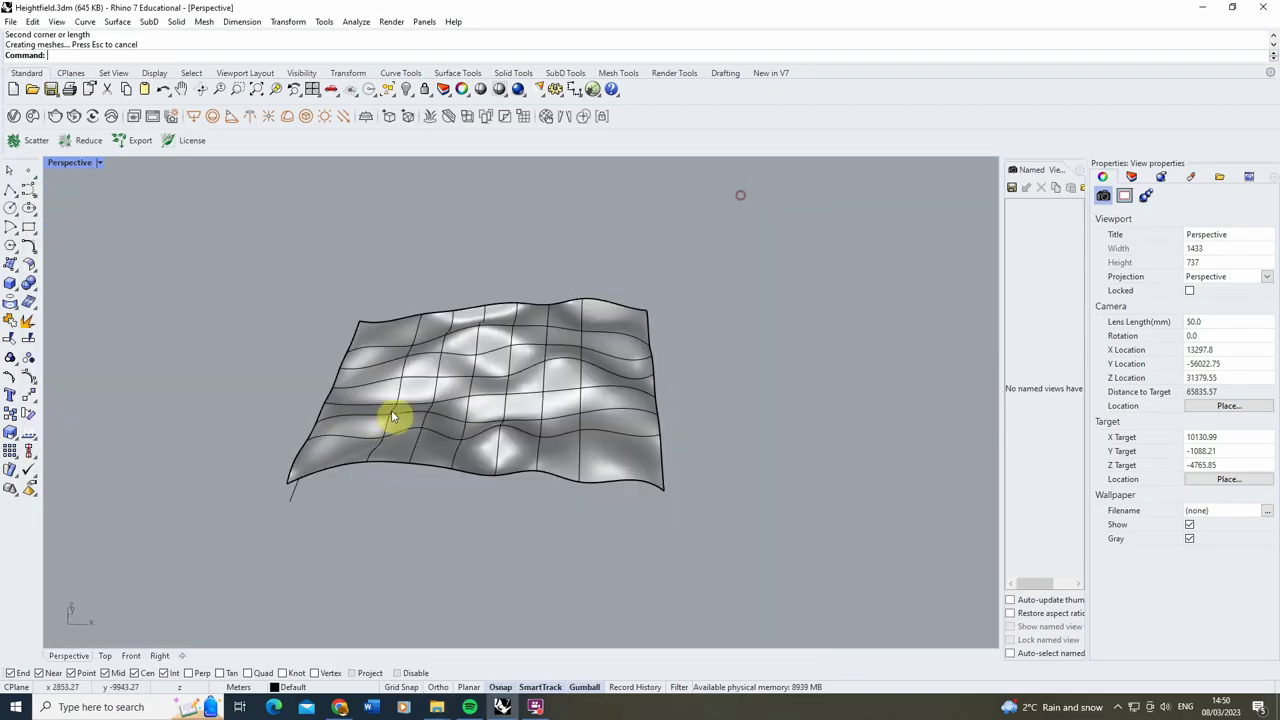
Move the 18000 m line along its own direction until it is clear of the terrain surface.
right_click_drag(397, 417, 551, 460)
scroll(443, 343, "up", 5)
scroll(457, 380, "down", 5)
left_click(558, 452)
scroll(457, 423, "down", 3)
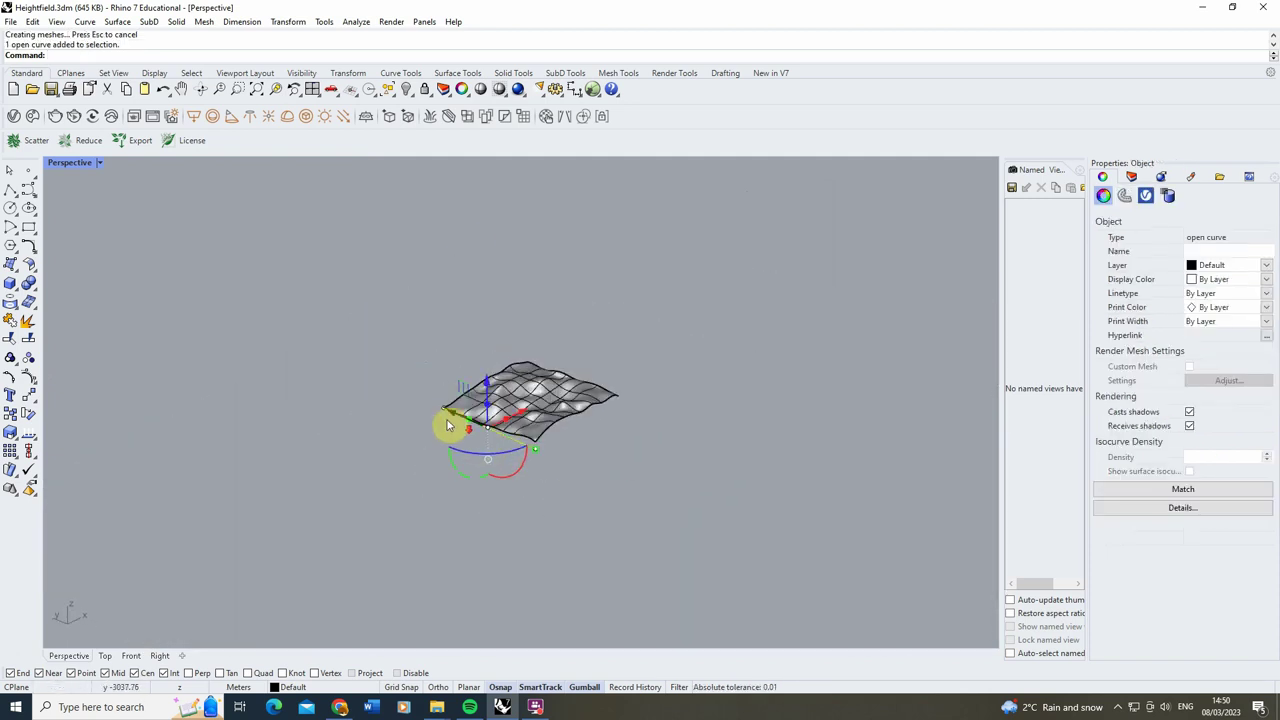
left_click_drag(460, 422, 694, 429)
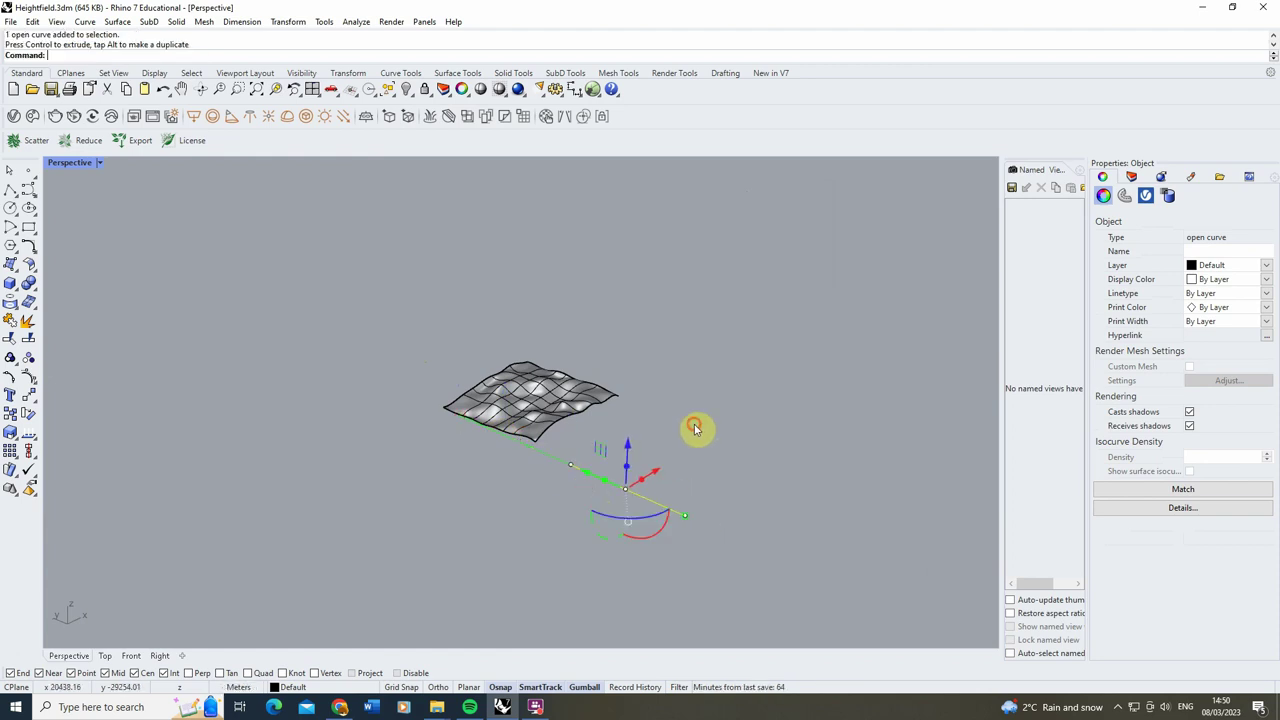
left_click(694, 429)
right_click_drag(694, 429, 443, 314)
scroll(449, 457, "up", 3)
right_click_drag(449, 457, 534, 371)
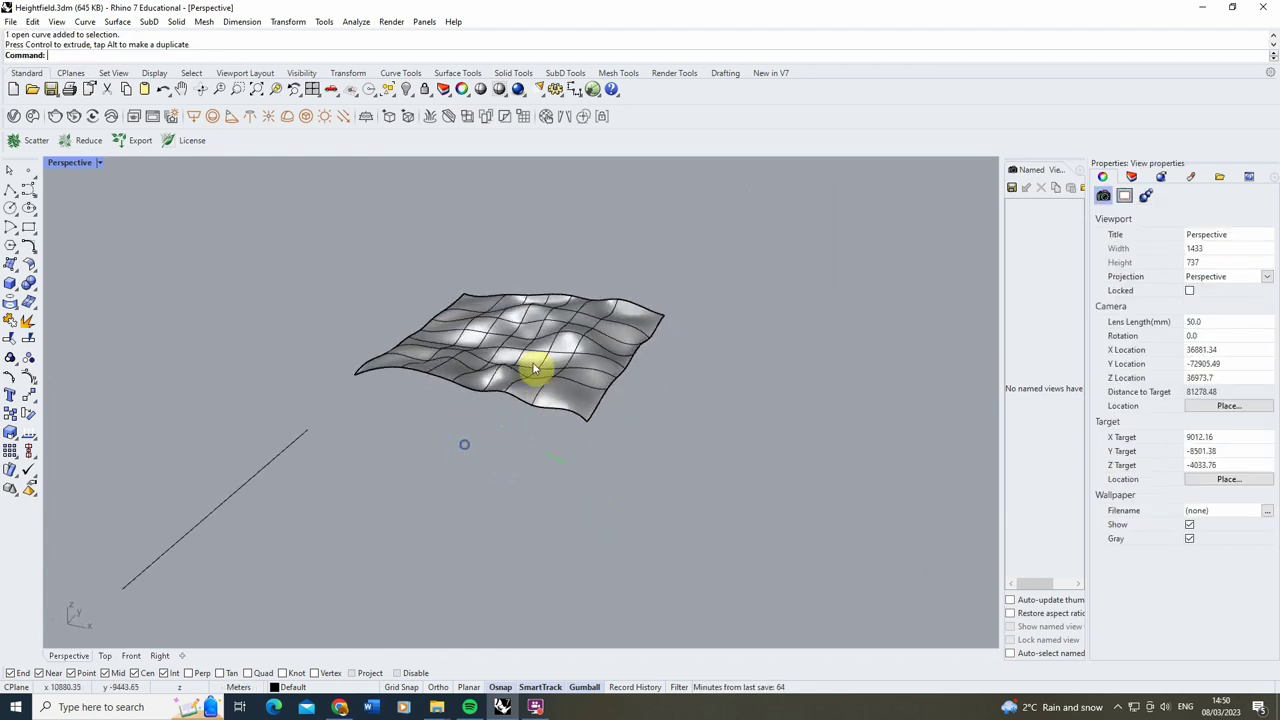
scroll(425, 345, "down", 2)
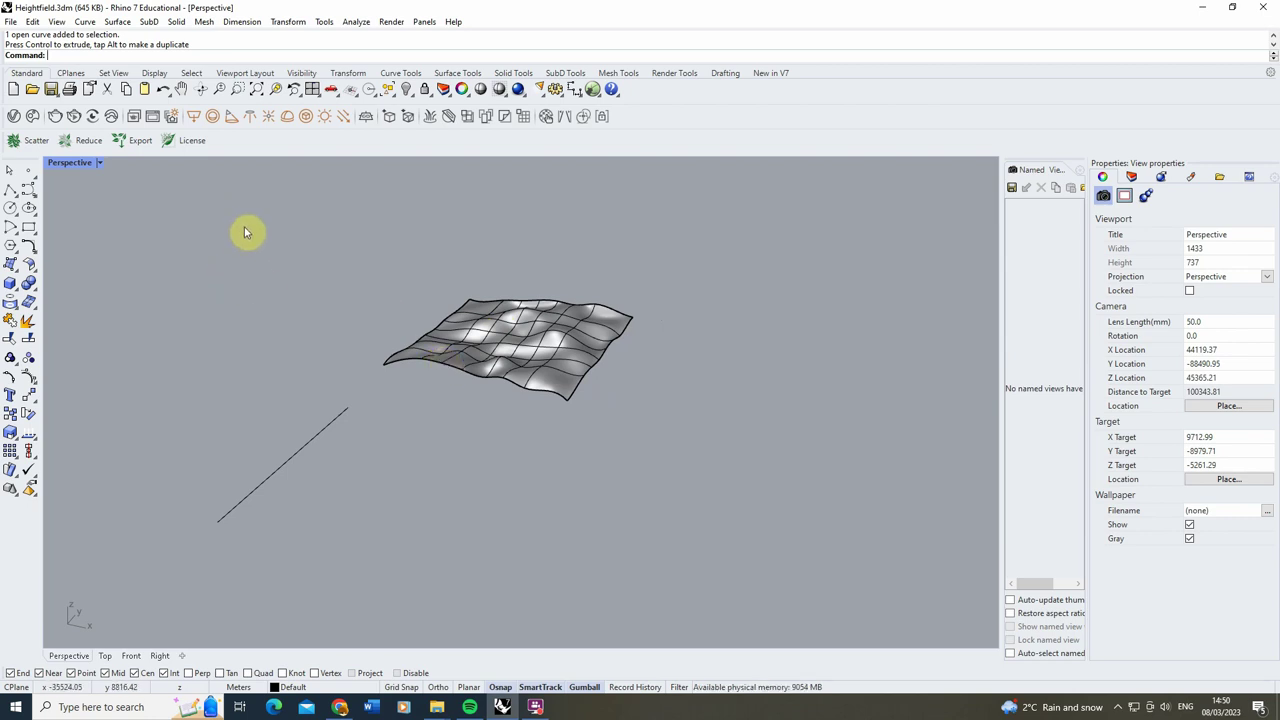
Repeat the Heightfield command with the heightmap image and set the footprint from one end of the moved line to the other.
key("Return")
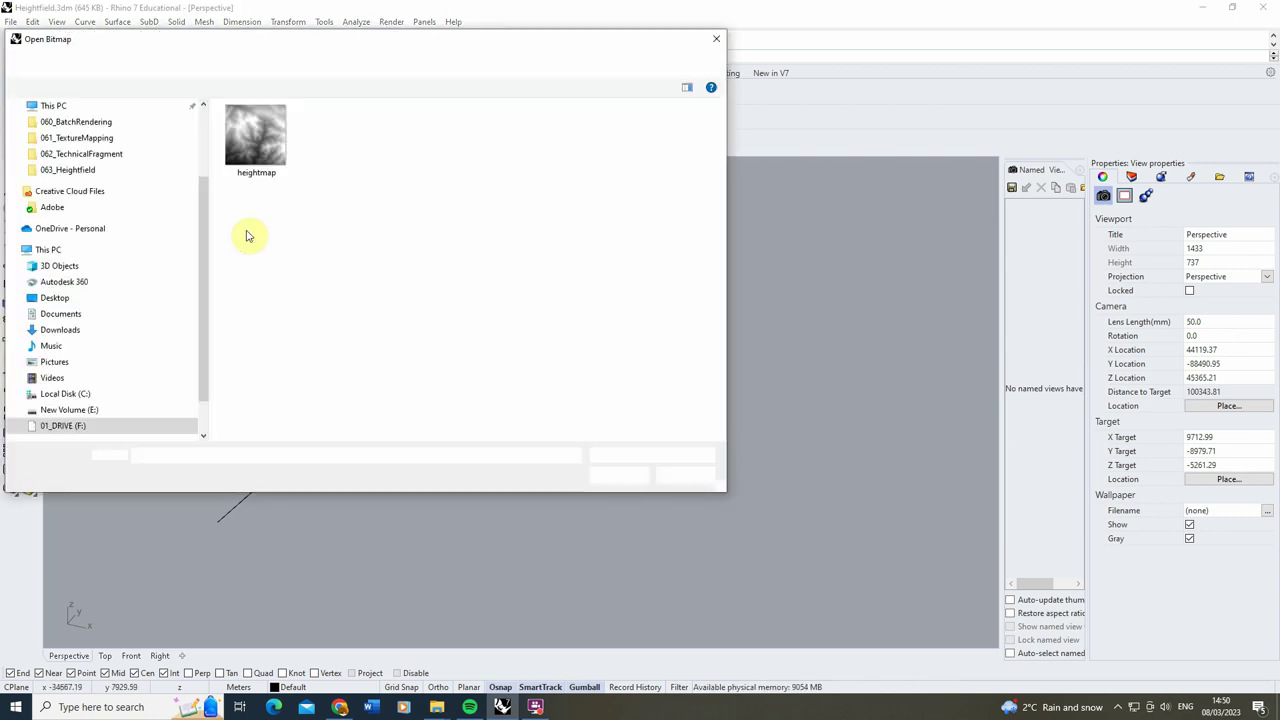
left_click(256, 140)
left_click(608, 475)
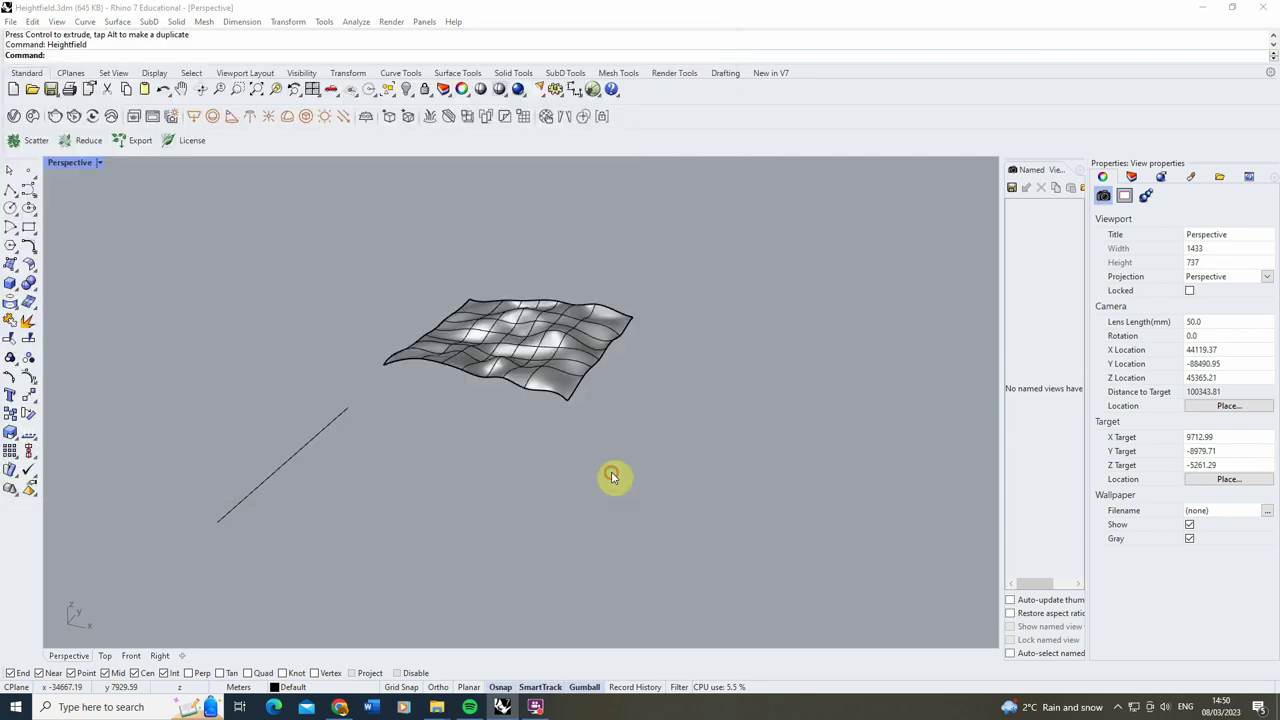
left_click(357, 403)
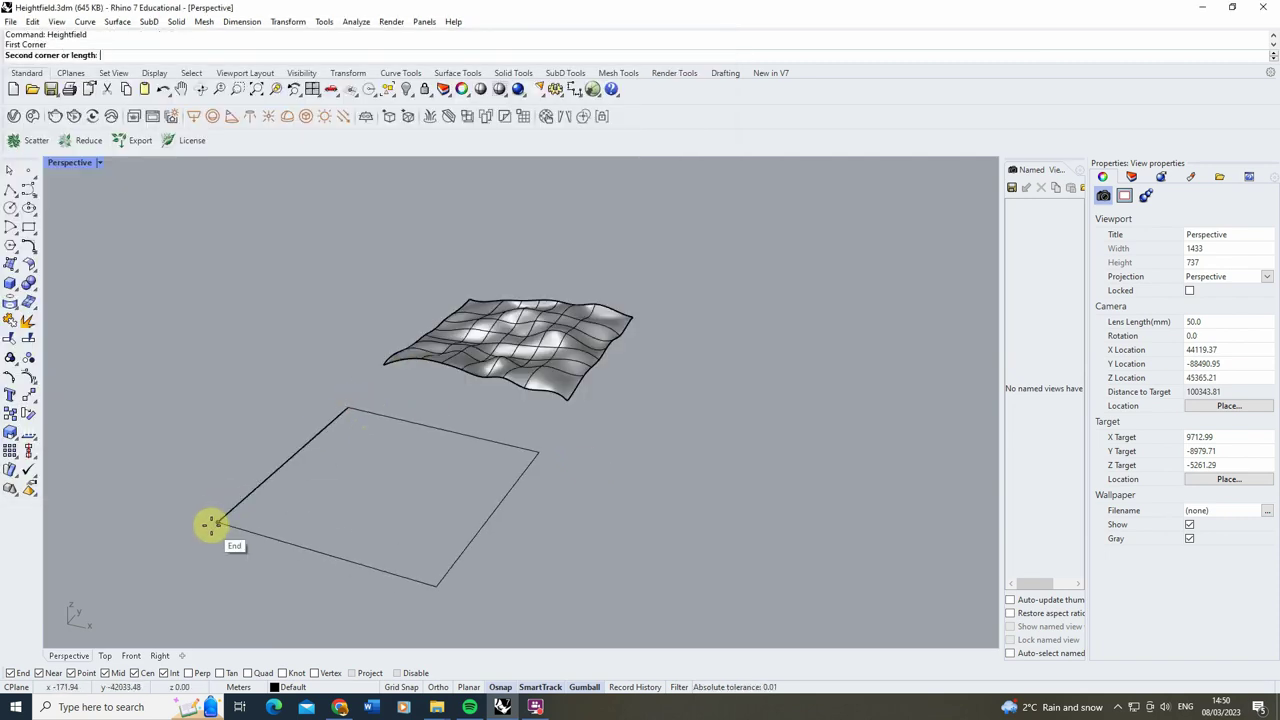
left_click(213, 521)
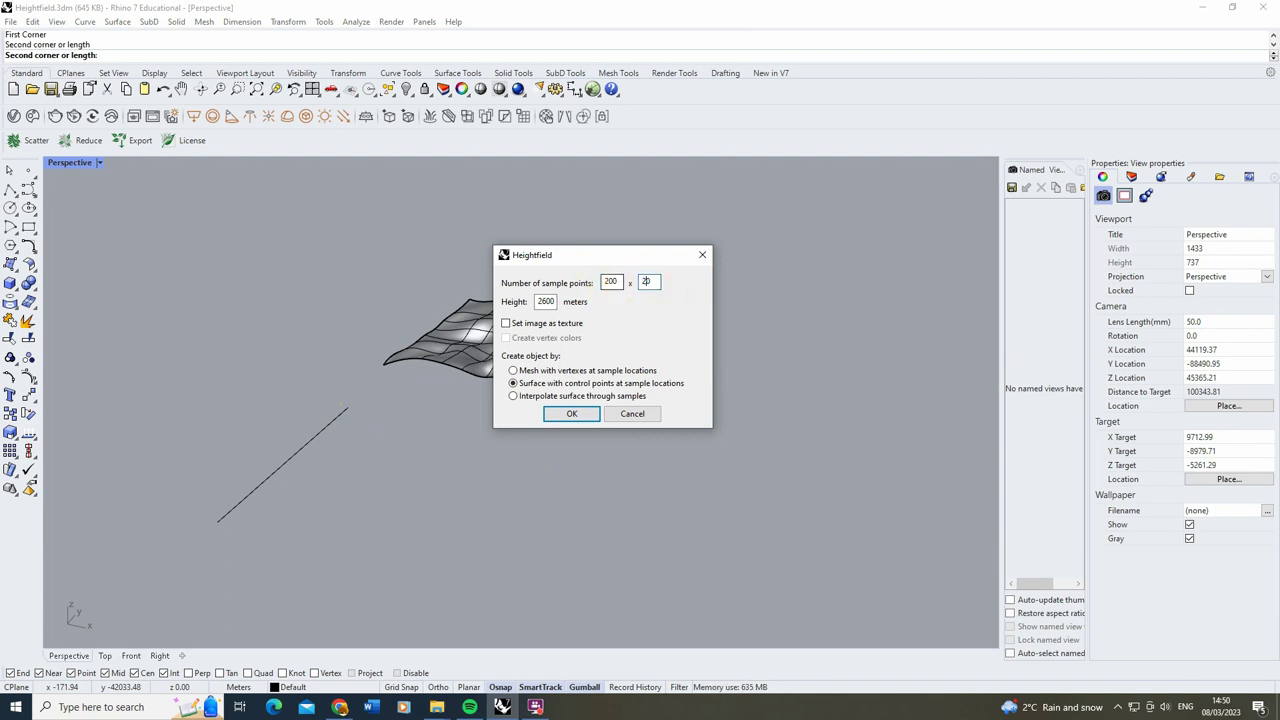
Create the control-point surface with 200 x 200 sample points and 2600 meters height, saving the model over the existing Heightfield file first.
left_click(570, 416)
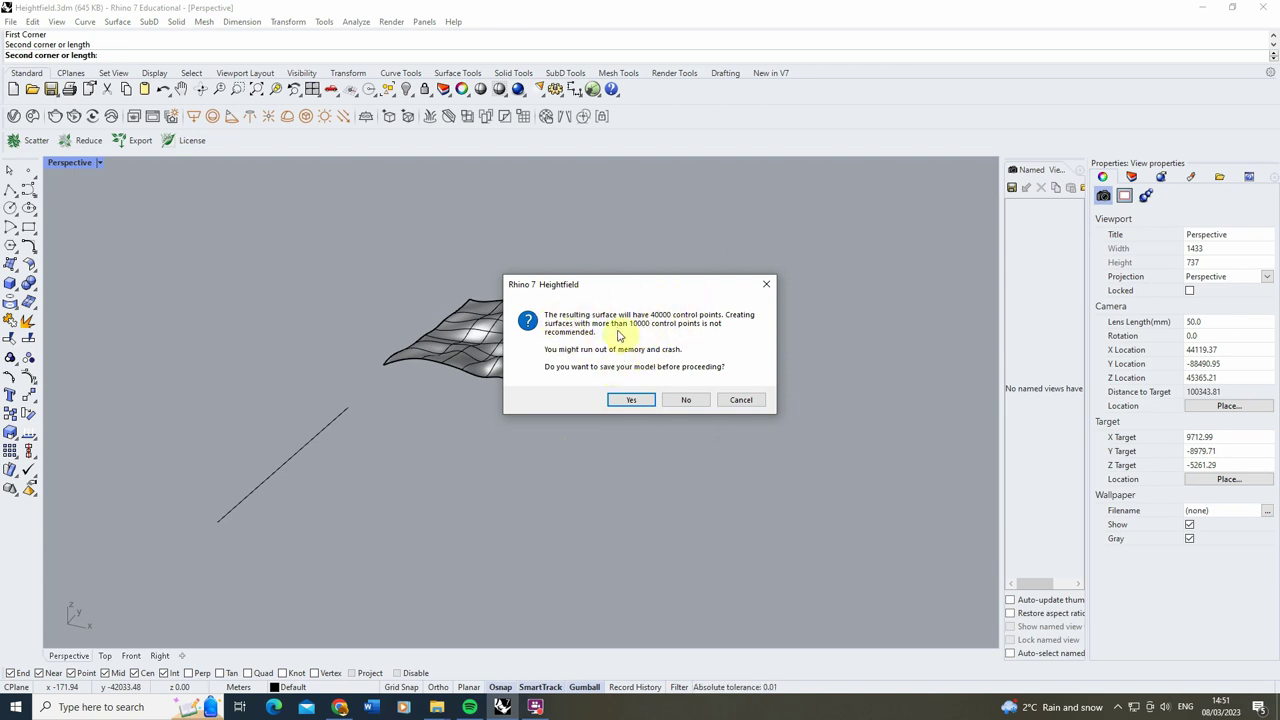
left_click(628, 401)
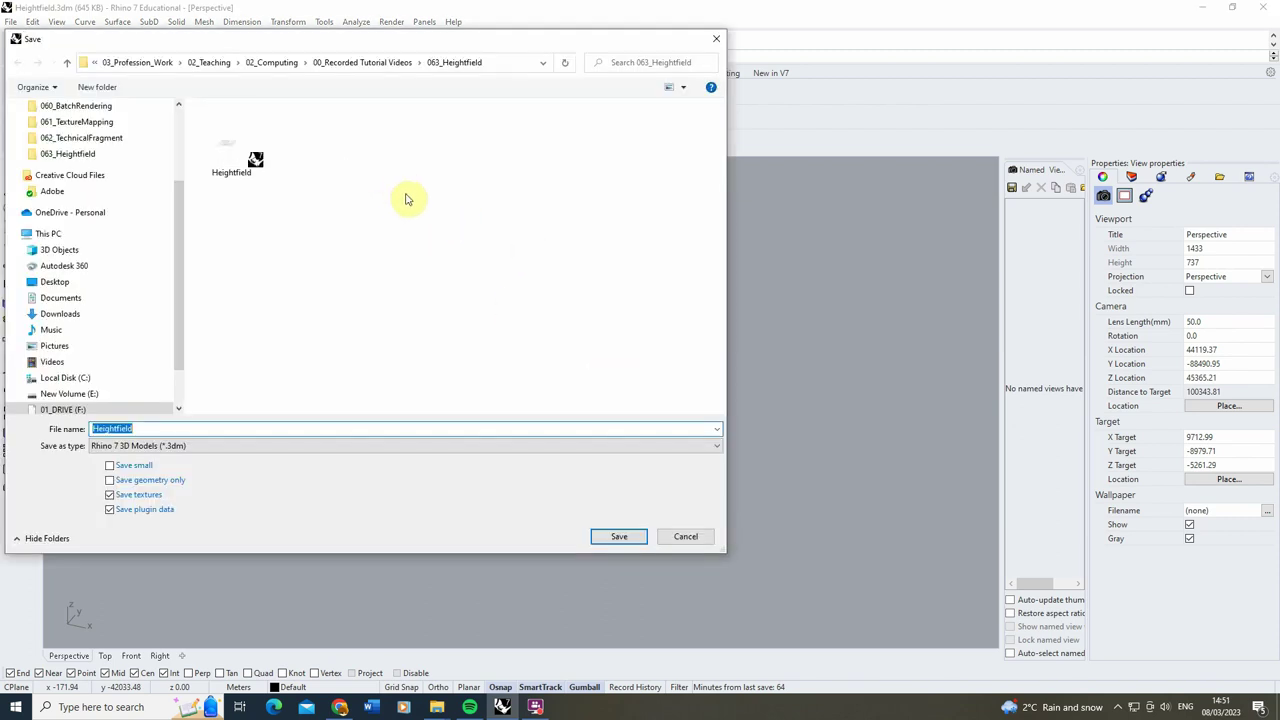
left_click(251, 158)
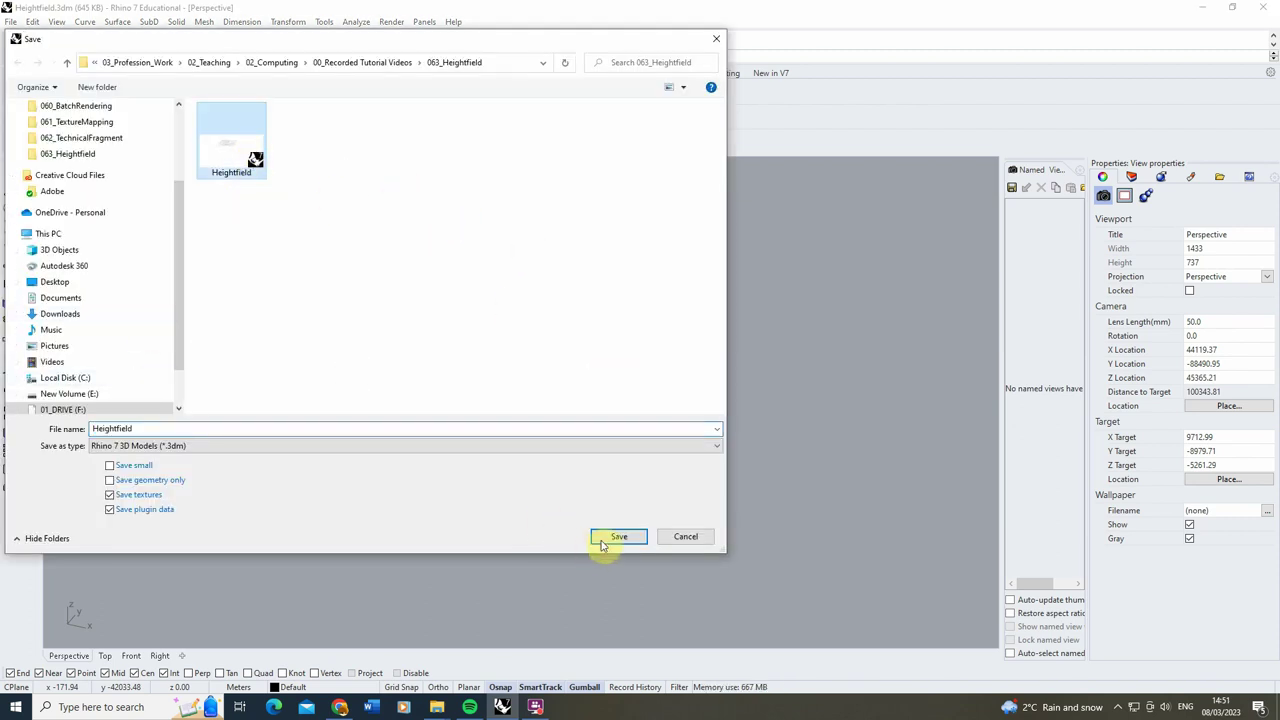
left_click(618, 537)
left_click(364, 329)
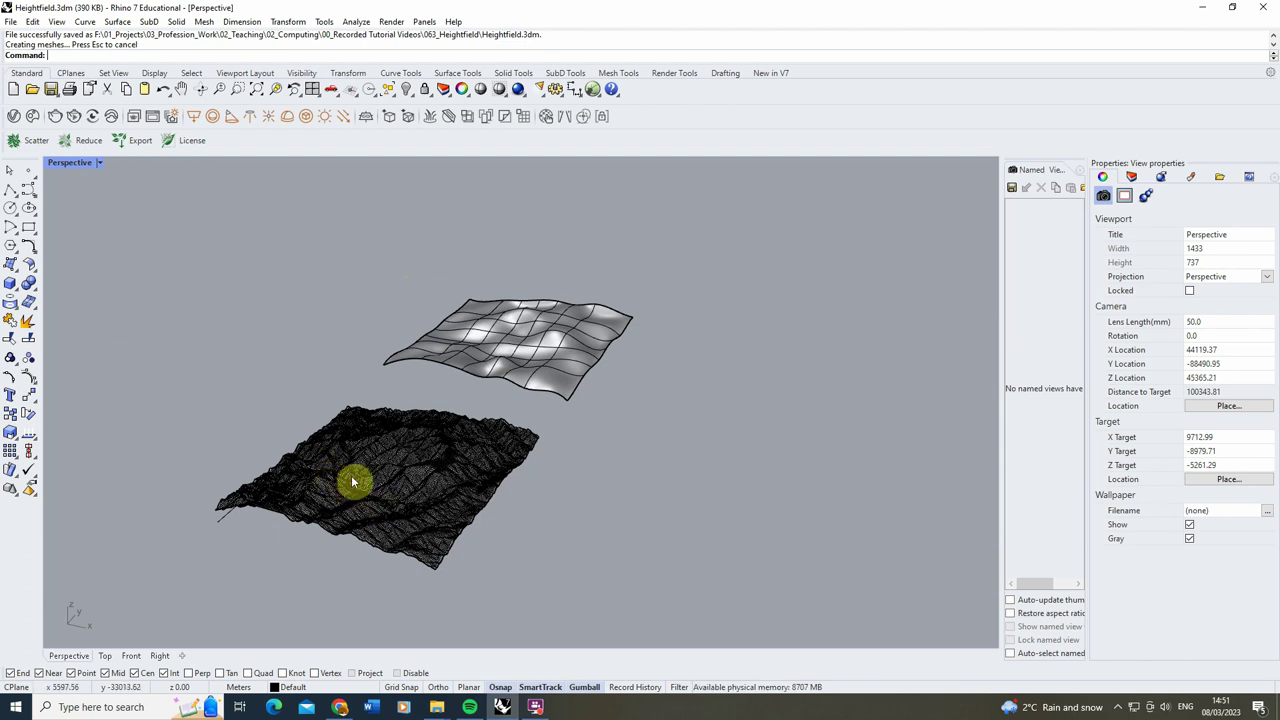
Examine the dense 200 x 200 terrain surface up close and compare its detail with the coarse 10 x 10 surface.
right_click_drag(354, 477, 777, 517)
scroll(578, 476, "up", 3)
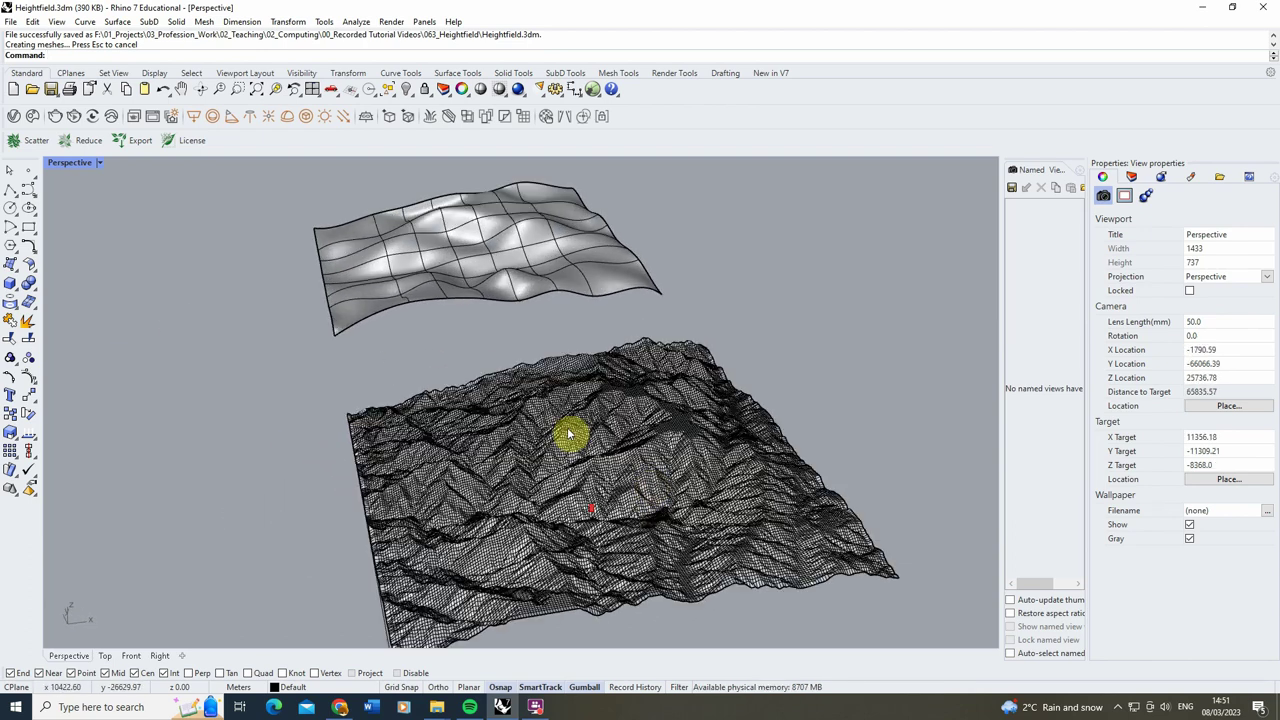
right_click_drag(517, 434, 588, 376)
scroll(630, 439, "up", 4)
scroll(560, 420, "down", 5)
scroll(620, 400, "up", 5)
scroll(580, 460, "down", 5)
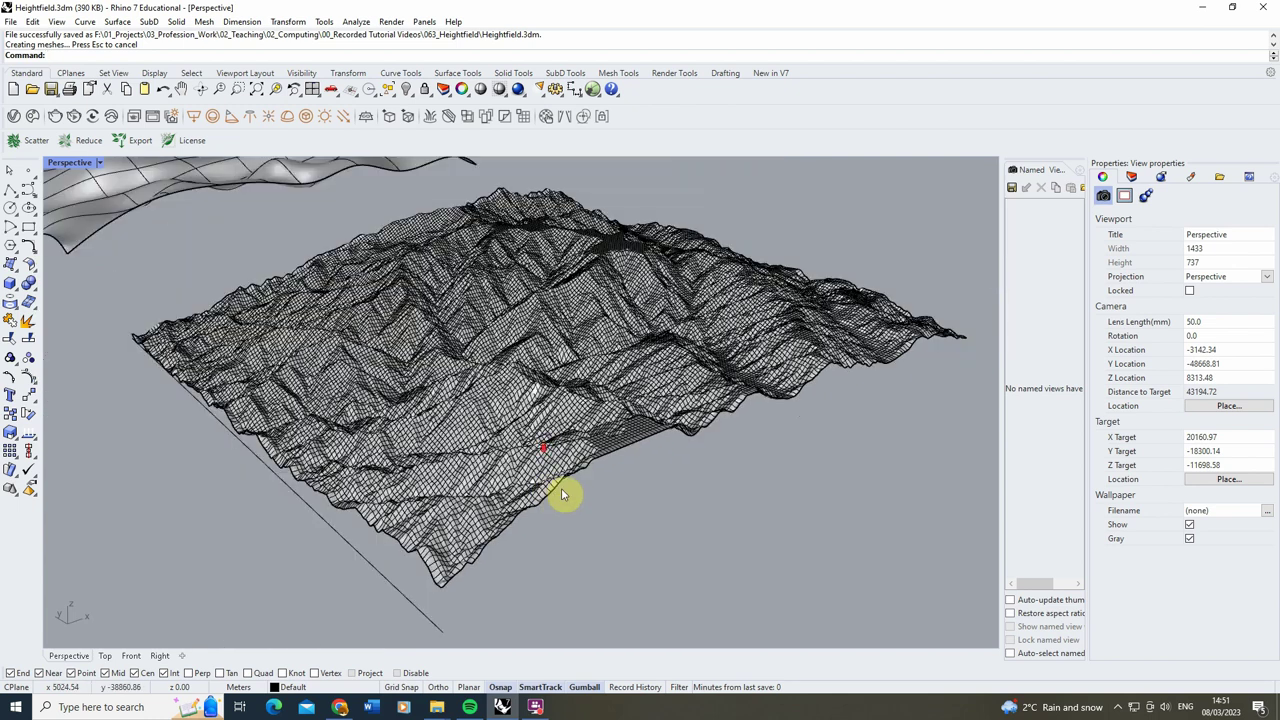
scroll(507, 448, "up", 5)
scroll(400, 429, "up", 2)
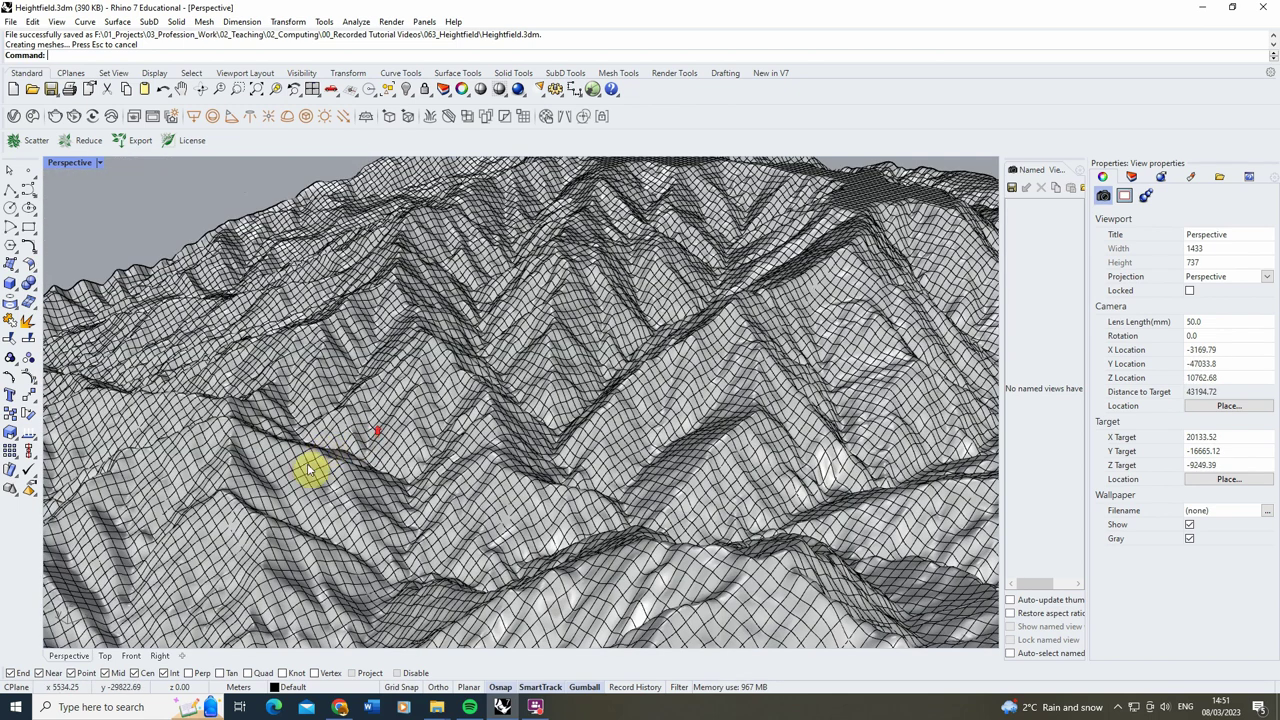
scroll(309, 466, "down", 2)
scroll(449, 529, "down", 3)
scroll(437, 409, "up", 3)
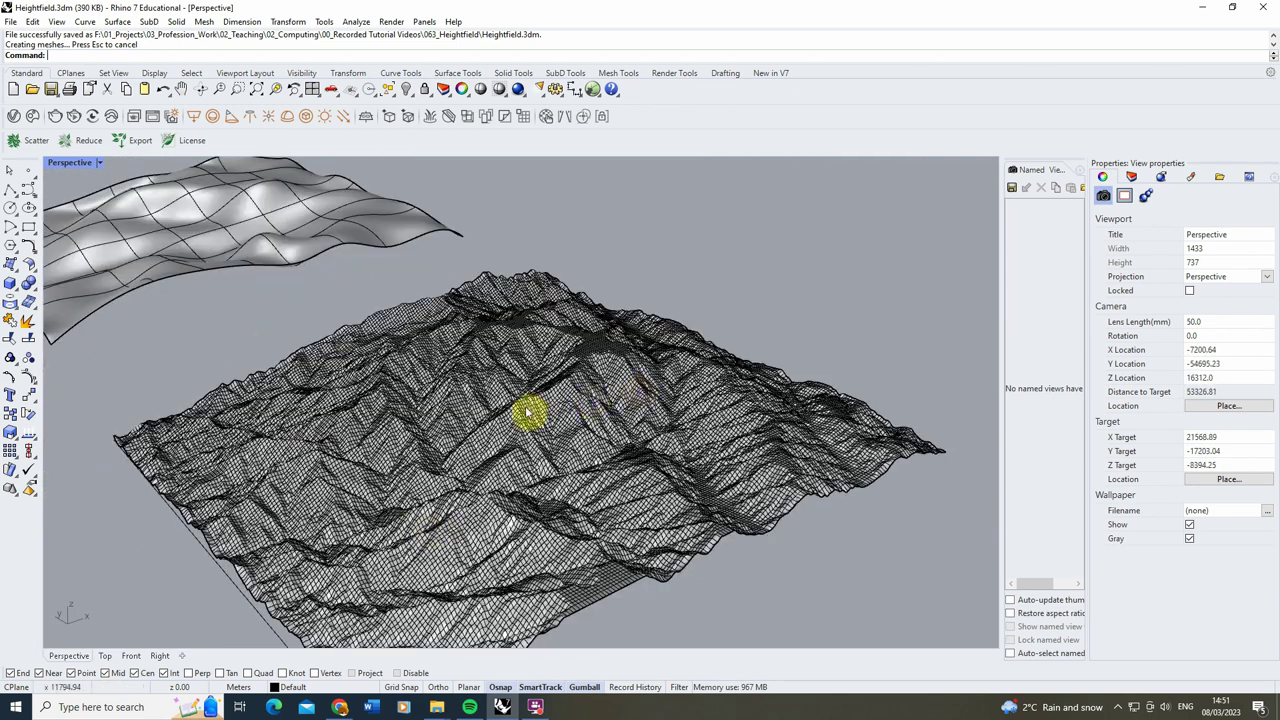
scroll(524, 405, "down", 3)
right_click_drag(524, 405, 400, 395)
scroll(400, 395, "up", 3)
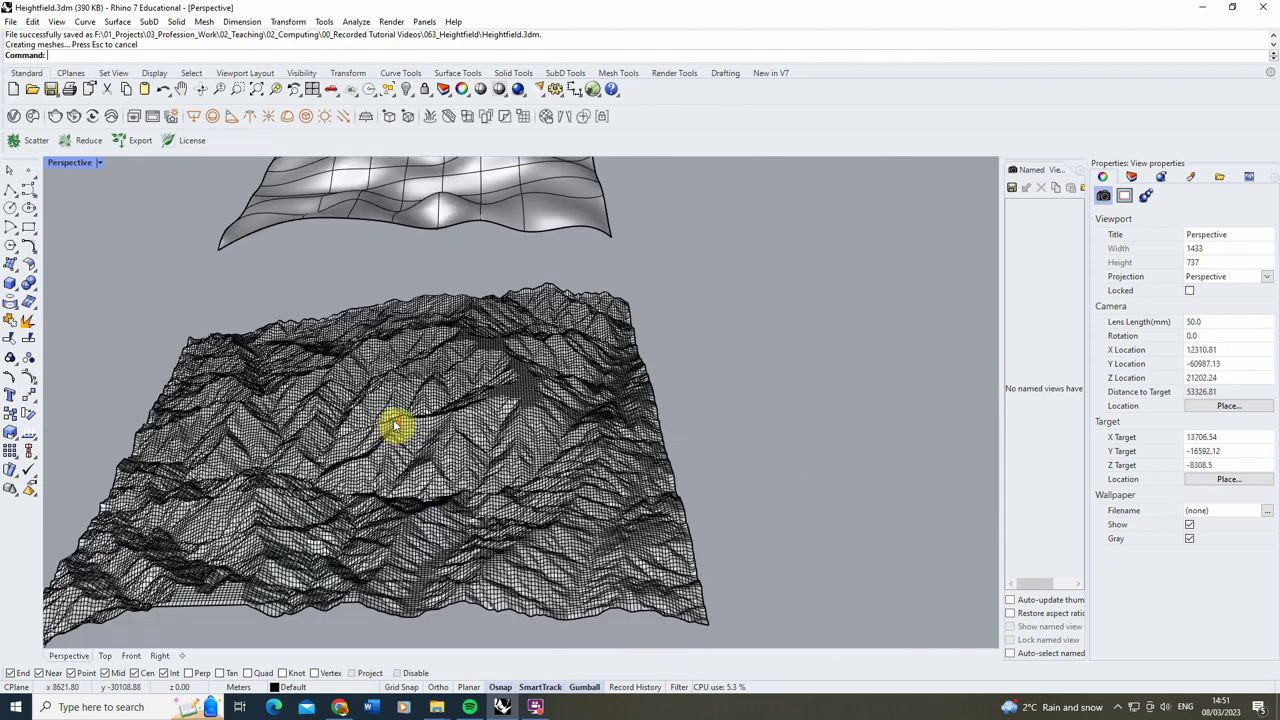
scroll(415, 425, "down", 2)
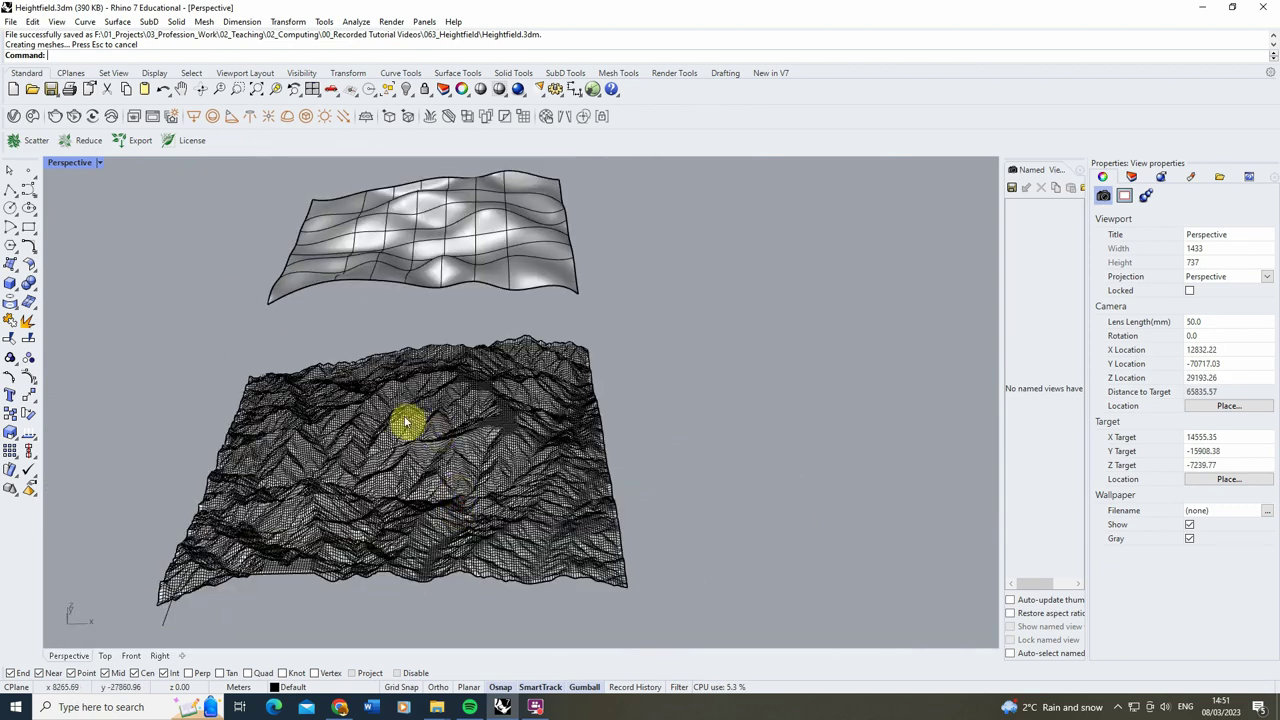
right_click_drag(405, 422, 409, 451)
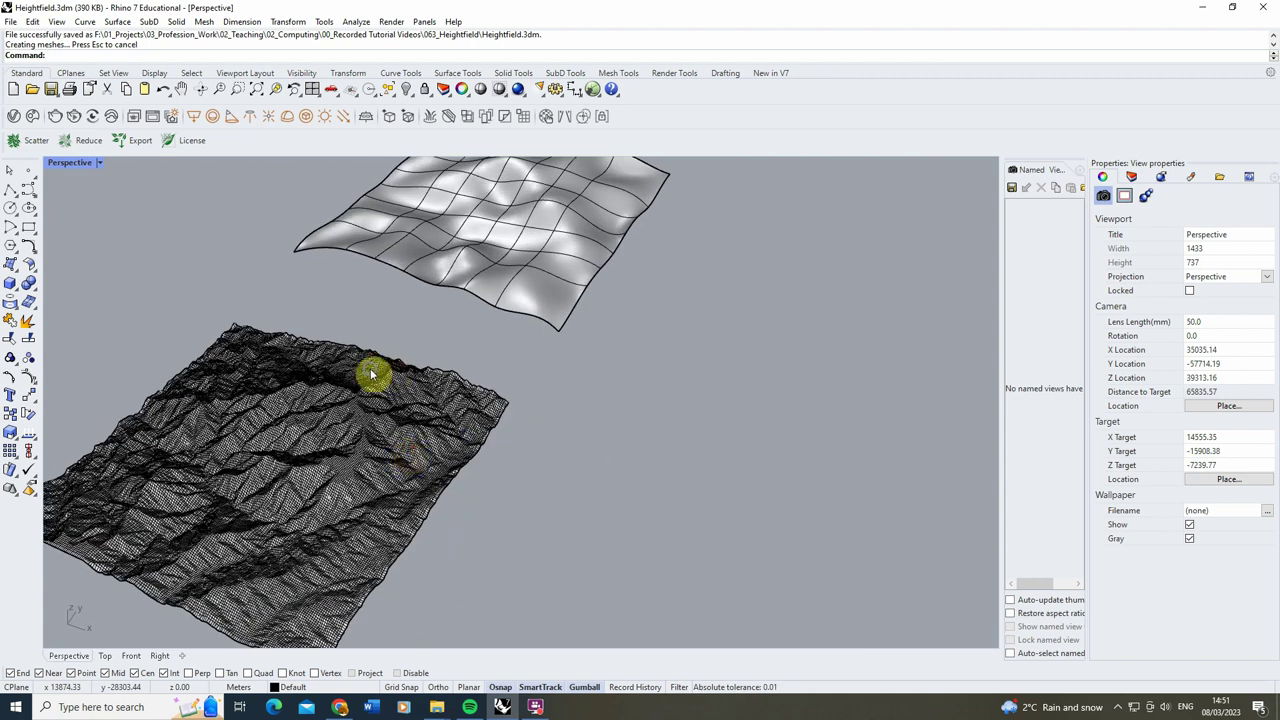
scroll(395, 404, "down", 4)
scroll(395, 404, "up", 2)
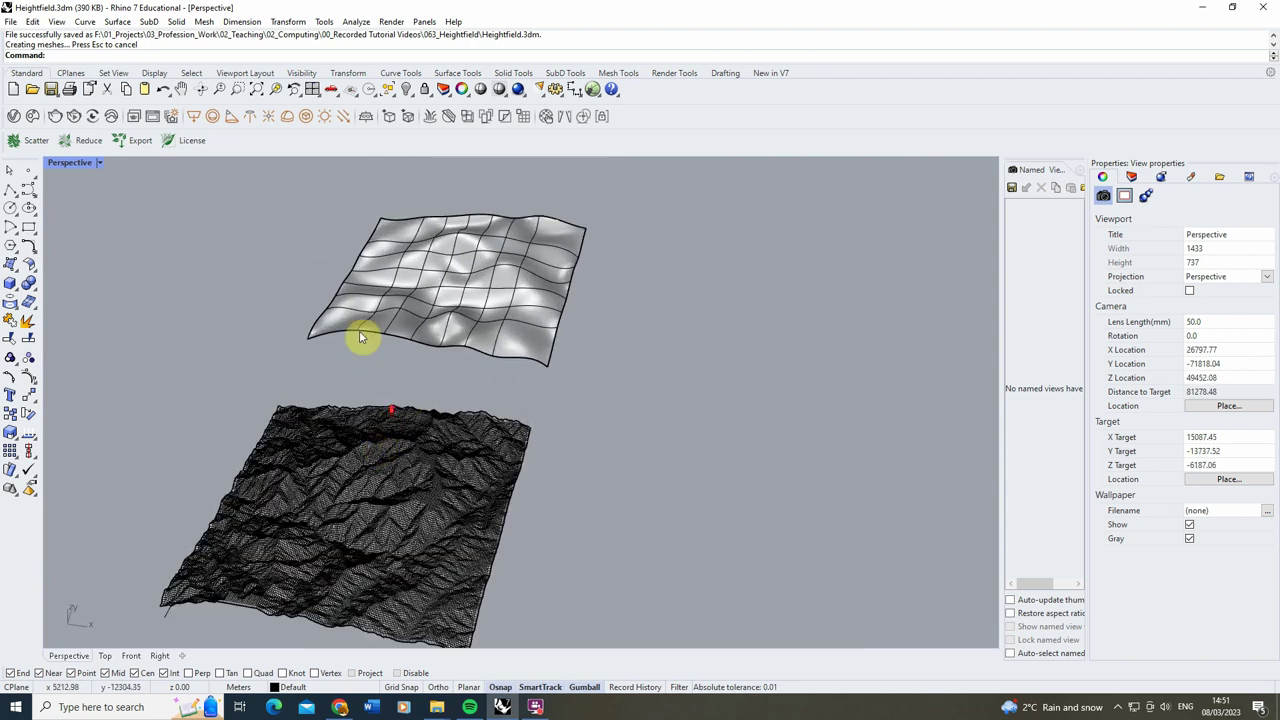
Set the Perspective viewport to Rendered display and examine the ridges and valleys of the detailed terrain.
left_click(98, 162)
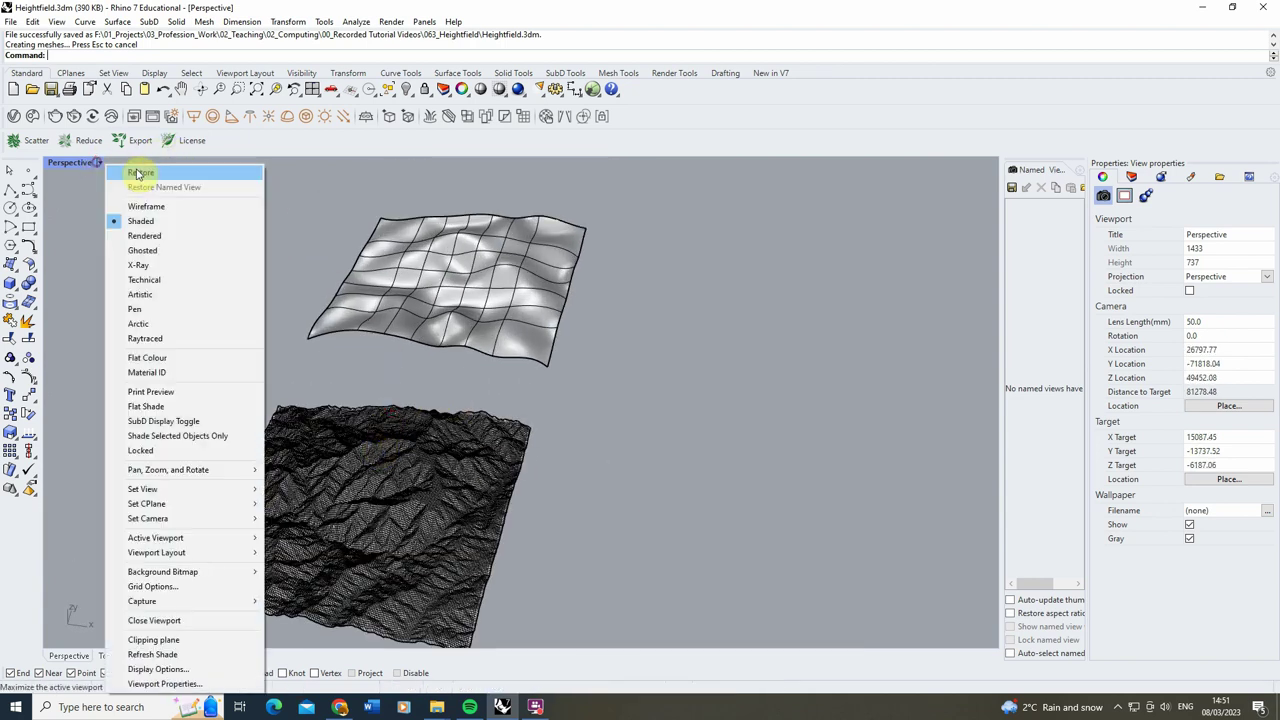
left_click(146, 236)
right_click_drag(290, 370, 714, 543)
scroll(690, 525, "up", 3)
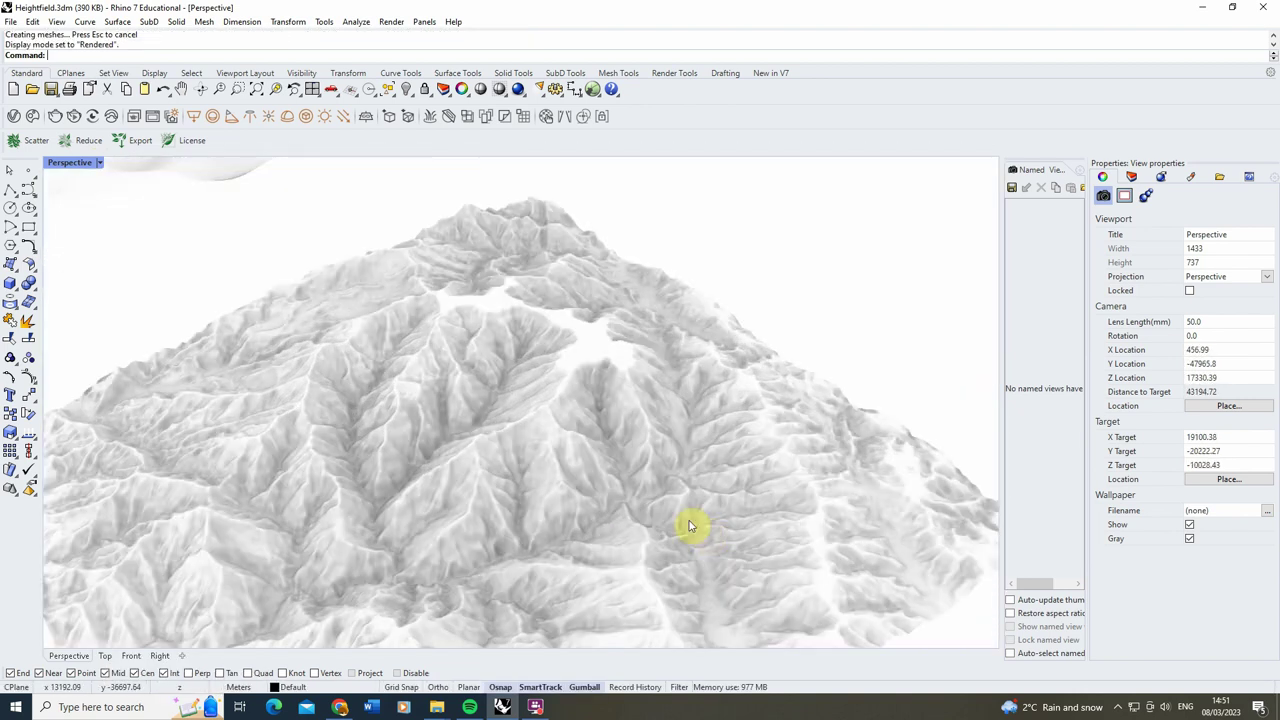
right_click_drag(535, 435, 549, 323)
scroll(491, 417, "down", 2)
scroll(549, 323, "up", 3)
mouse_move(443, 360)
right_mouse_down()
mouse_move(631, 334)
mouse_move(602, 328)
mouse_move(627, 365)
right_mouse_up()
scroll(543, 274, "down", 4)
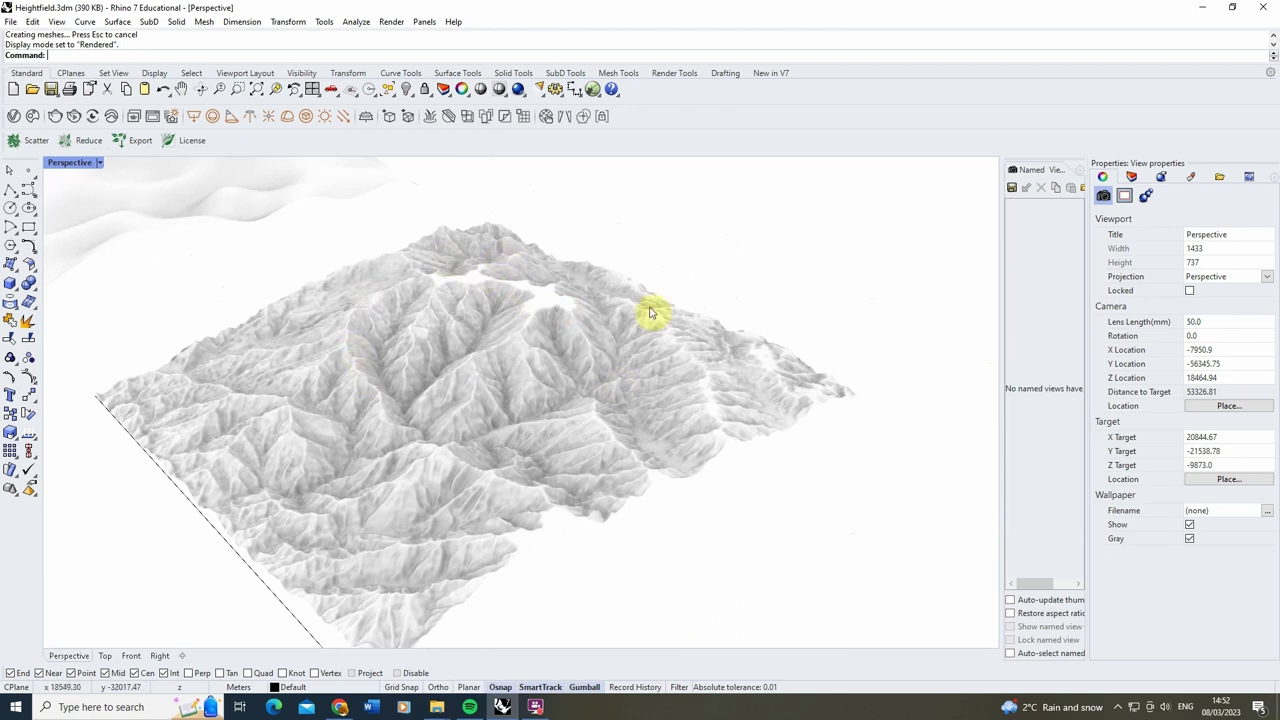
scroll(525, 345, "down", 2)
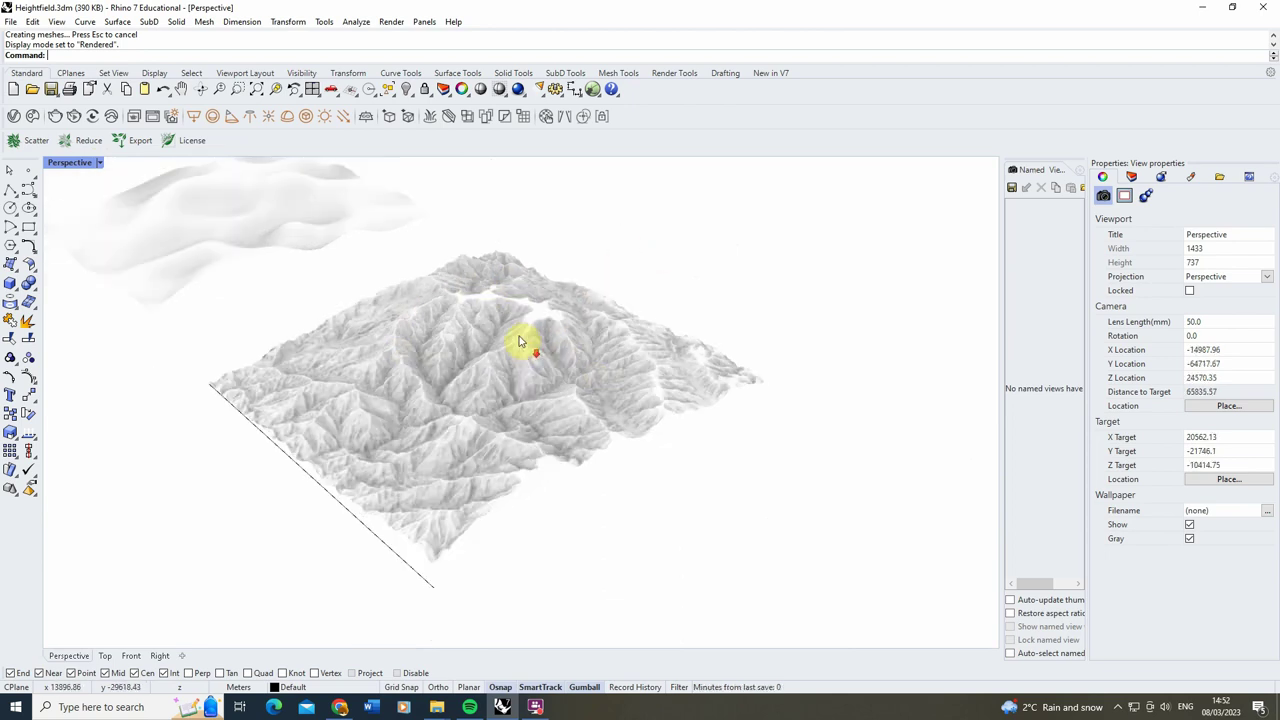
Review the size and height settings on the heightmap website and return to Rhino to view both terrain surfaces.
left_click(340, 707)
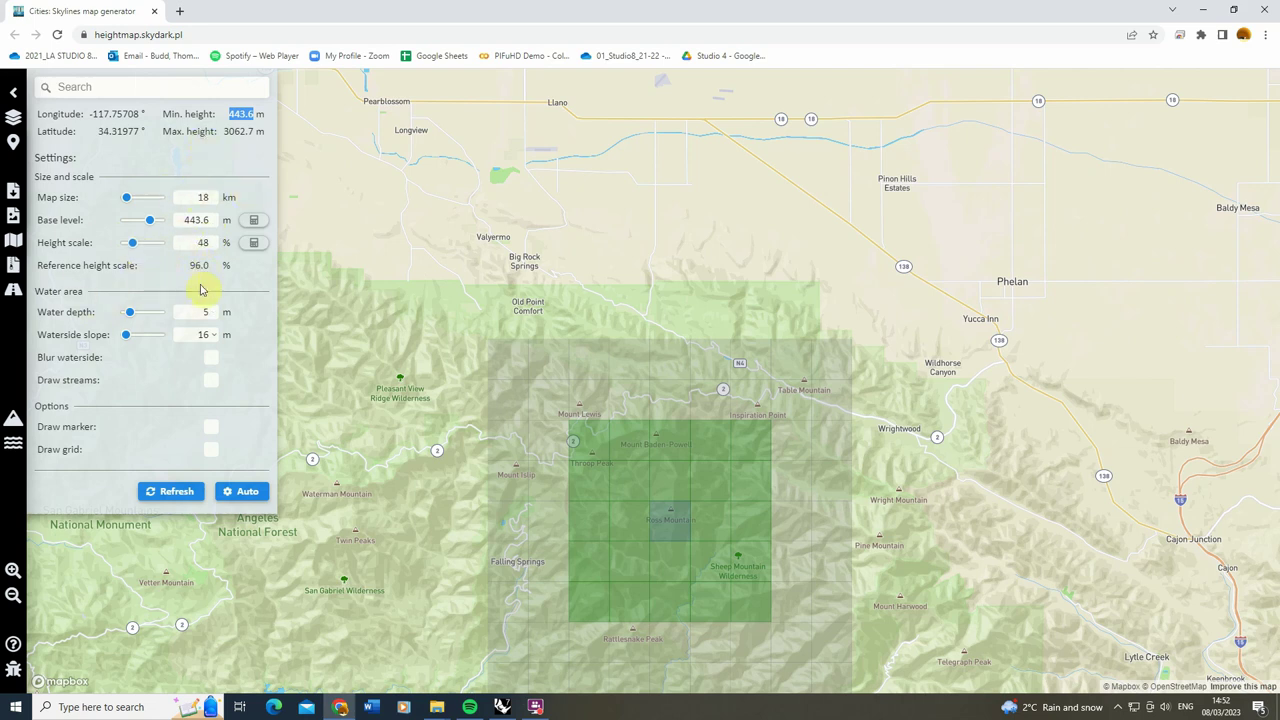
left_click(500, 707)
mouse_move(526, 374)
right_mouse_down()
mouse_move(337, 349)
mouse_move(446, 334)
mouse_move(520, 368)
right_mouse_up()
scroll(412, 605, "down", 2)
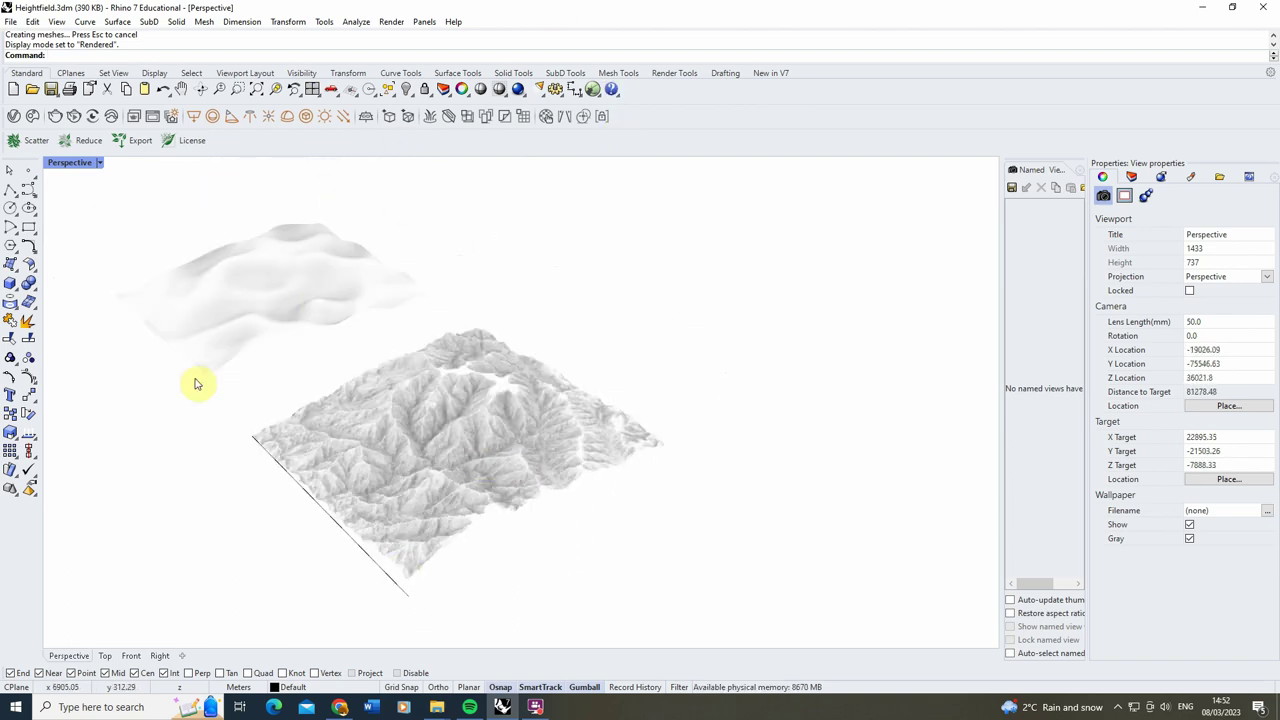
scroll(335, 483, "up", 2)
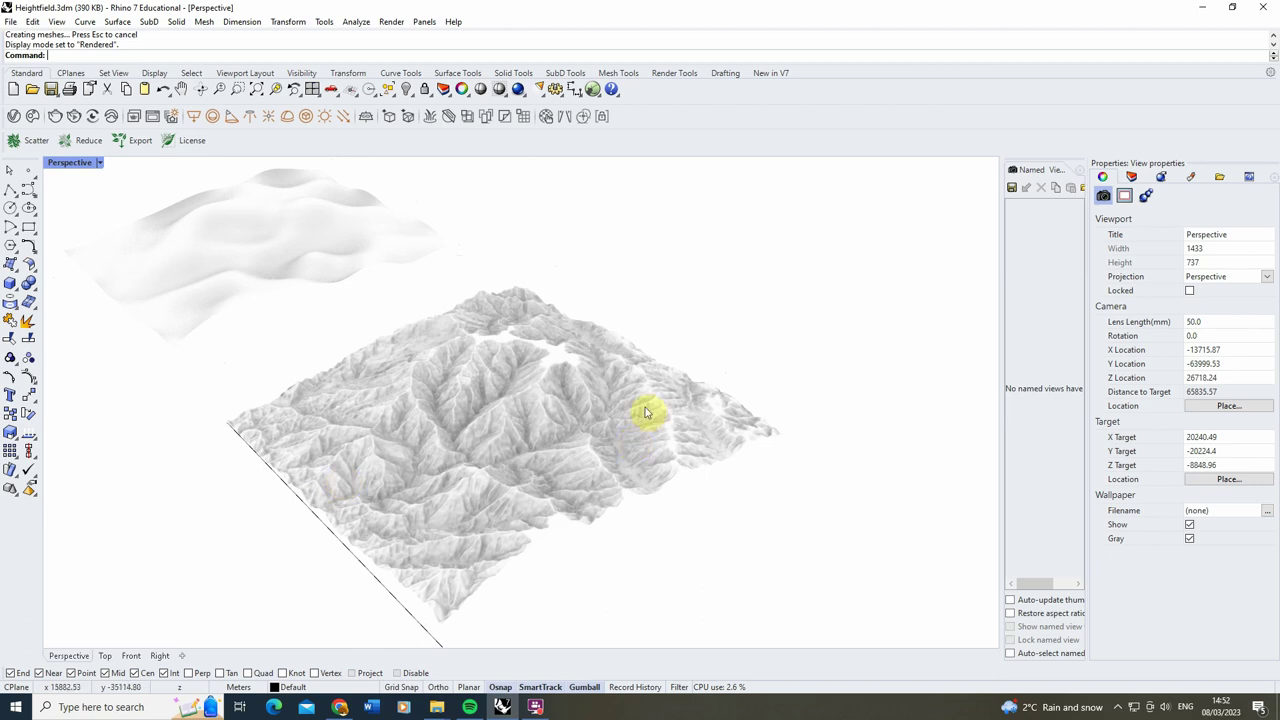
scroll(505, 378, "down", 2)
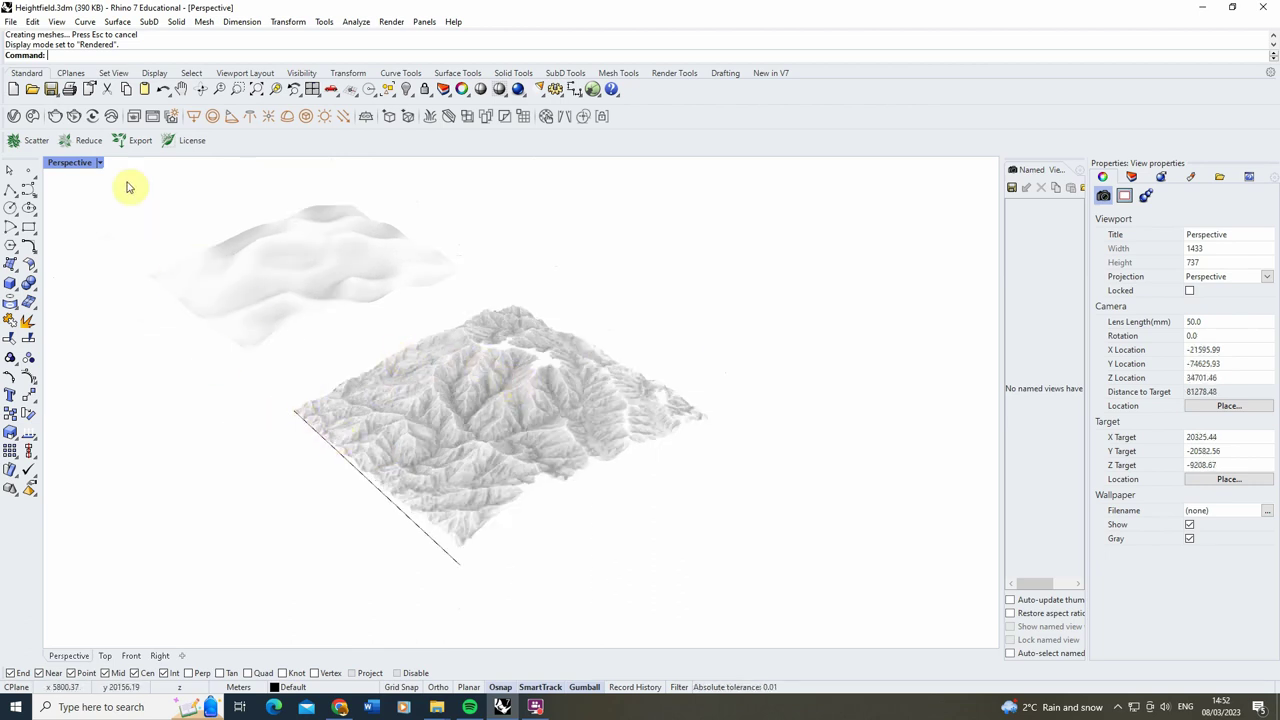
Set the Perspective viewport back to Shaded display with both terrain surfaces in view.
left_click(100, 163)
left_click(163, 221)
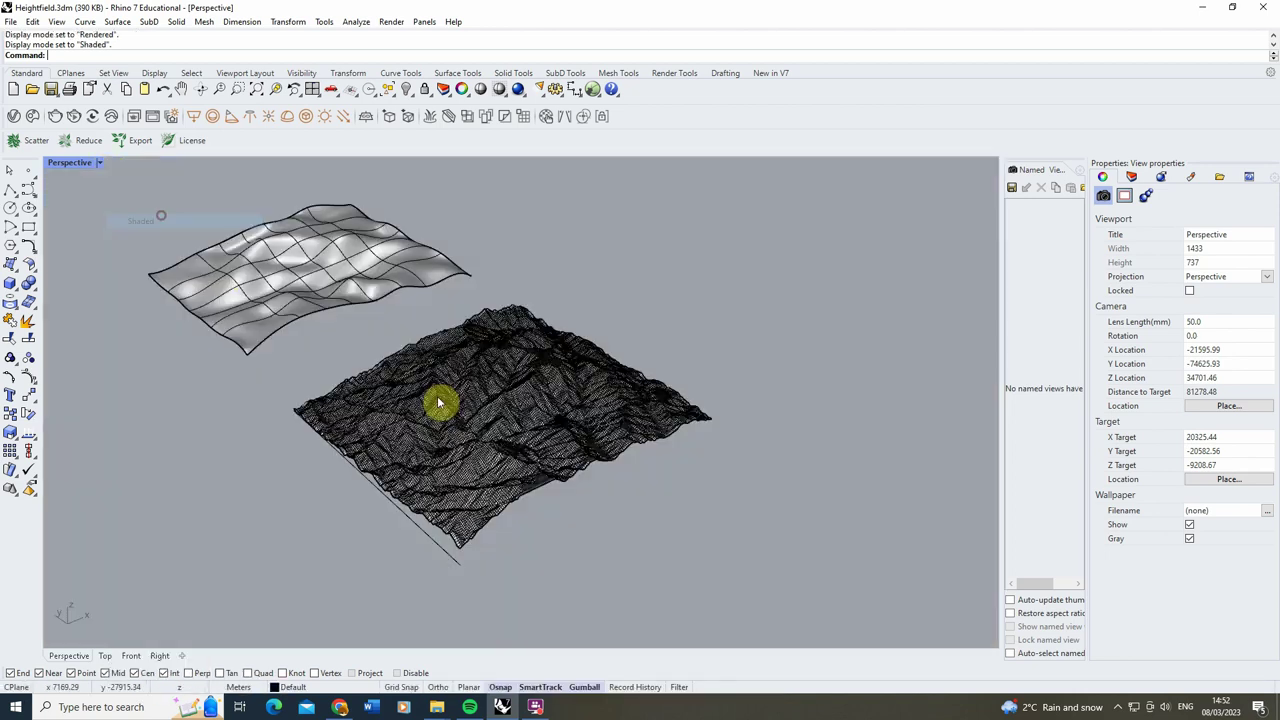
mouse_move(443, 400)
right_mouse_down()
mouse_move(380, 366)
mouse_move(463, 417)
mouse_move(332, 330)
mouse_move(309, 380)
mouse_move(331, 391)
right_mouse_up()
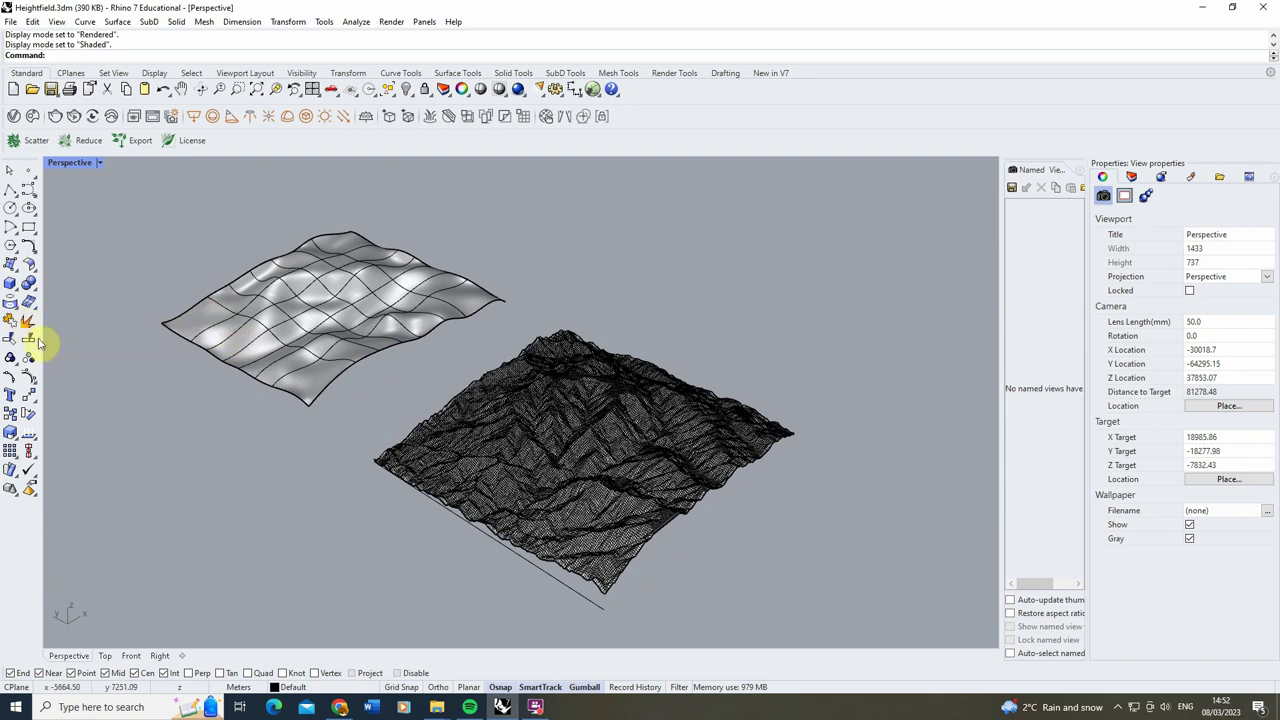